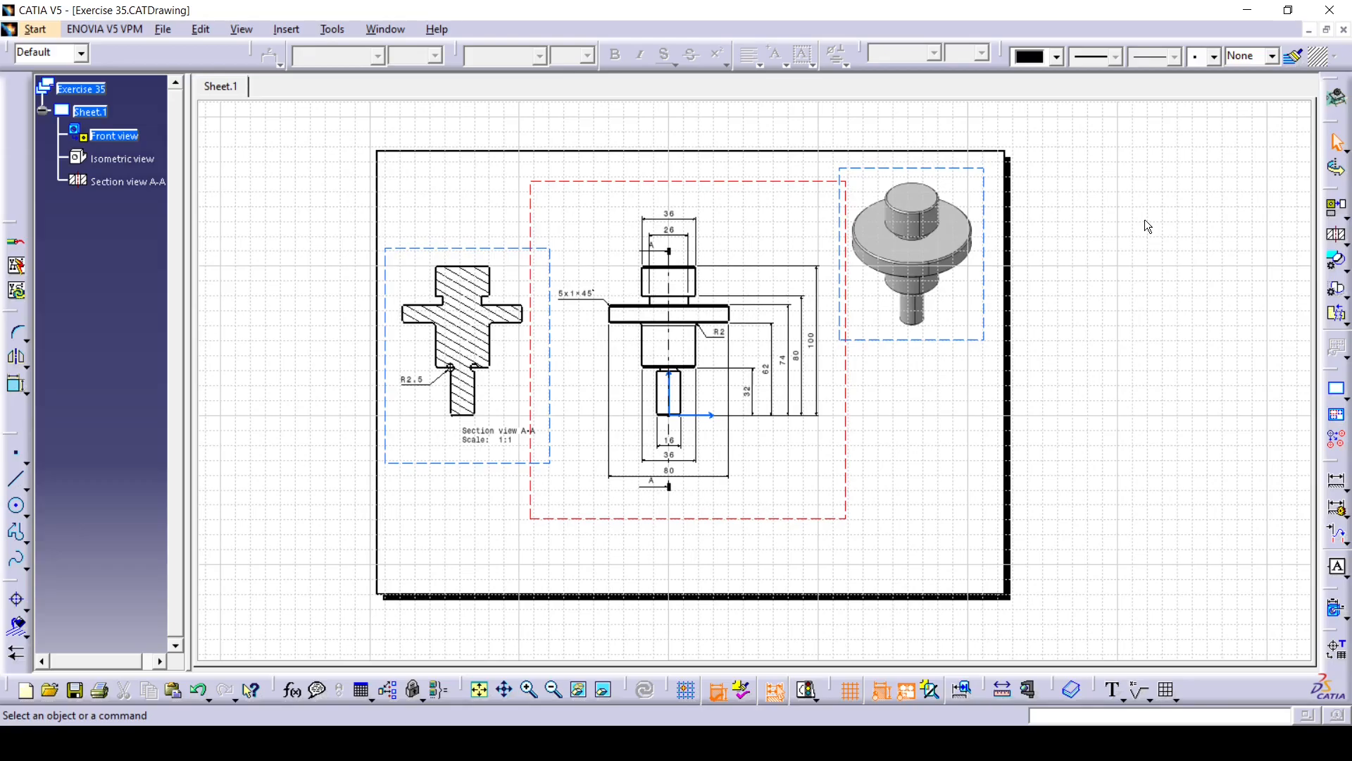
- Switch to the sheet background and create a frame and title block in the Drawing Titleblock Sample 2 style
{"action": "left_click", "coordinate": [209, 31]}
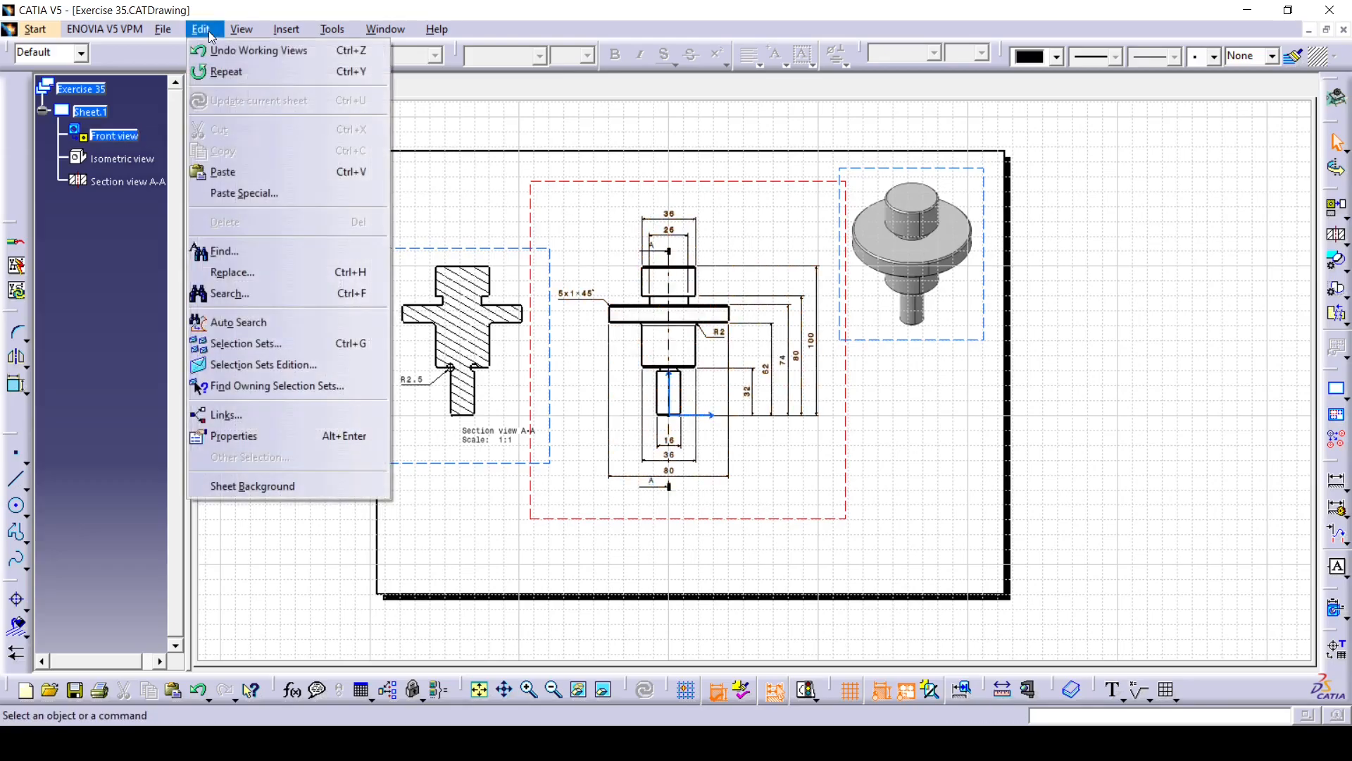
{"action": "left_click", "coordinate": [258, 492]}
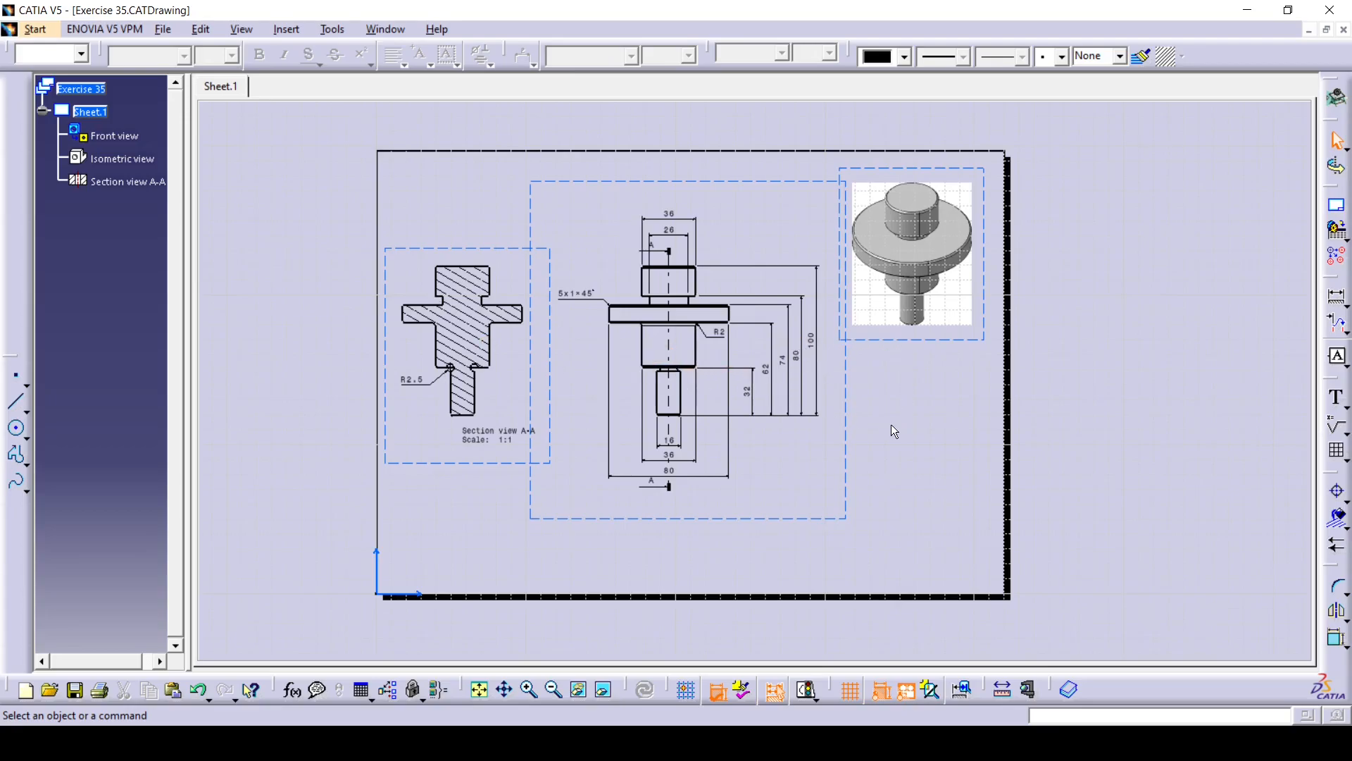
{"action": "left_click", "coordinate": [295, 32]}
{"action": "mouse_move", "coordinate": [352, 79]}
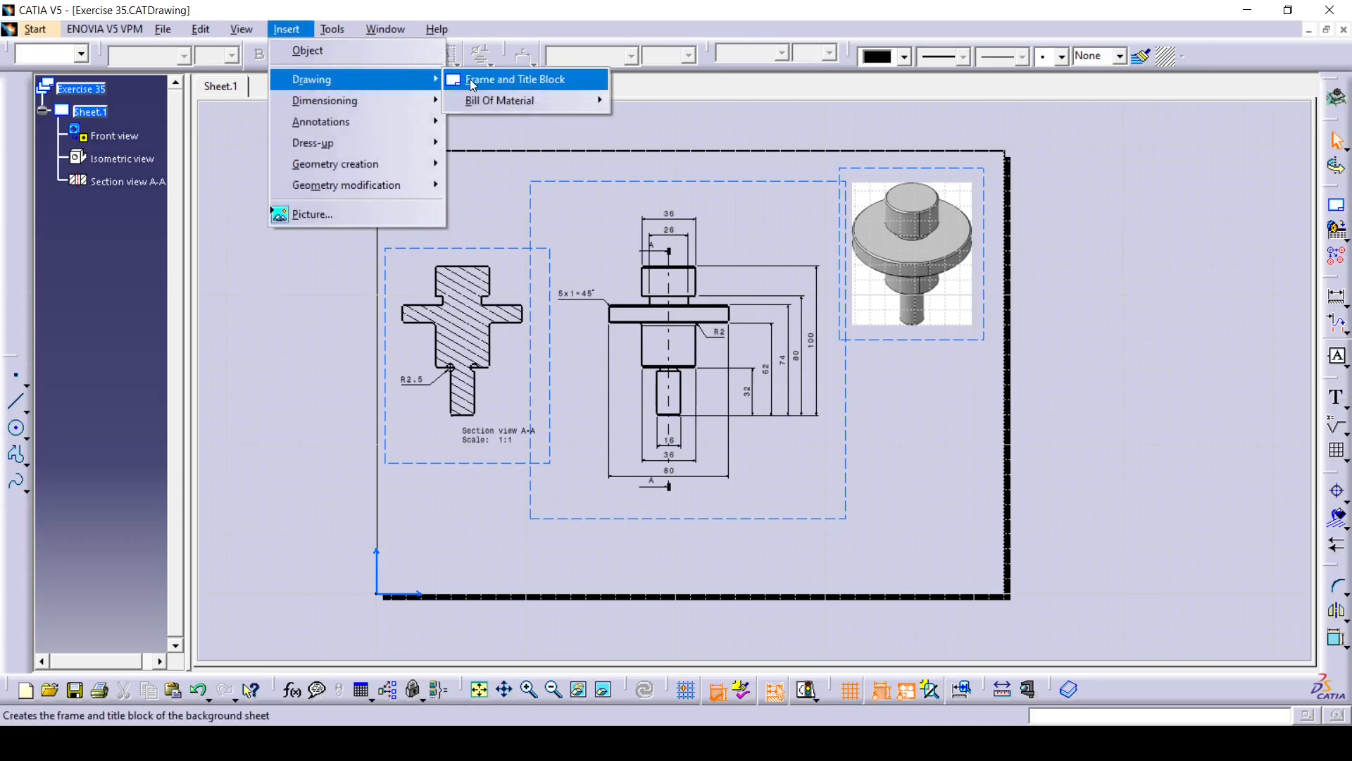
{"action": "left_click", "coordinate": [493, 80]}
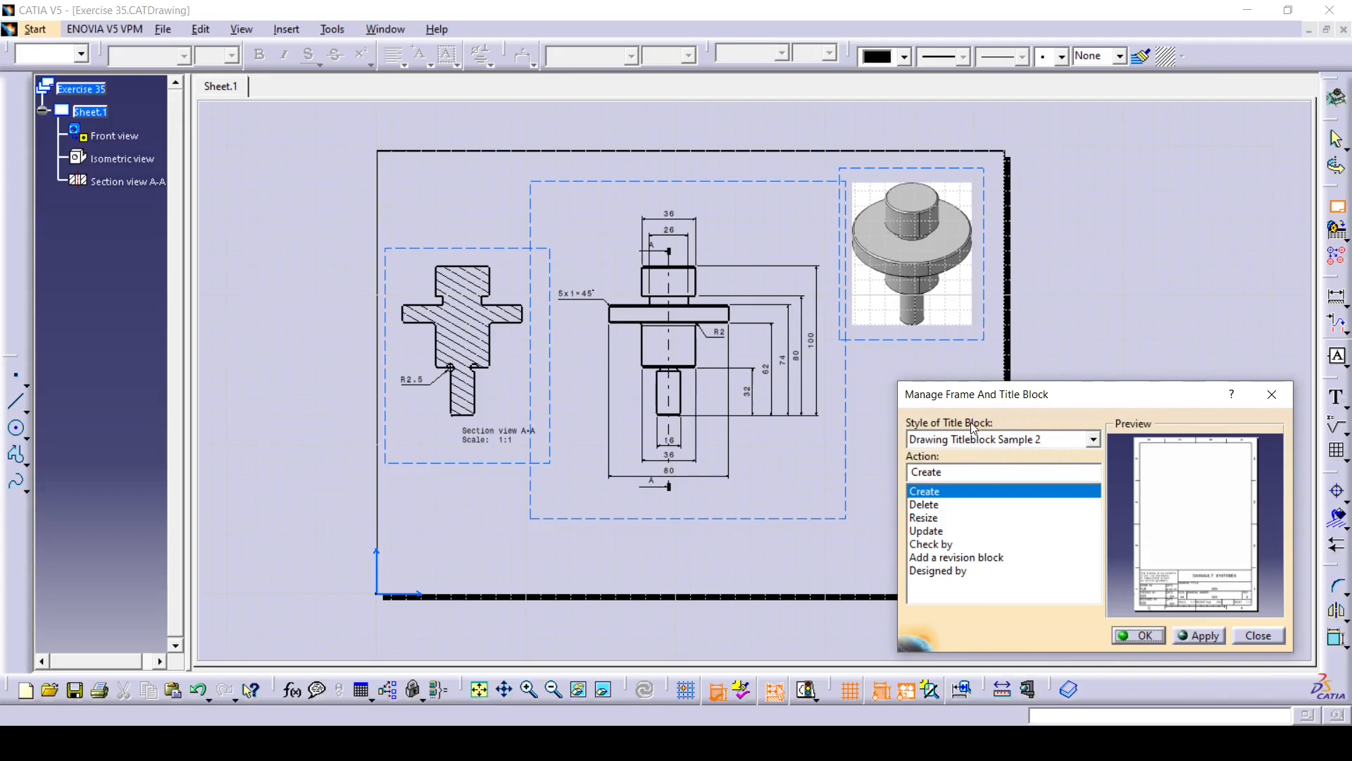
{"action": "left_click", "coordinate": [1093, 441]}
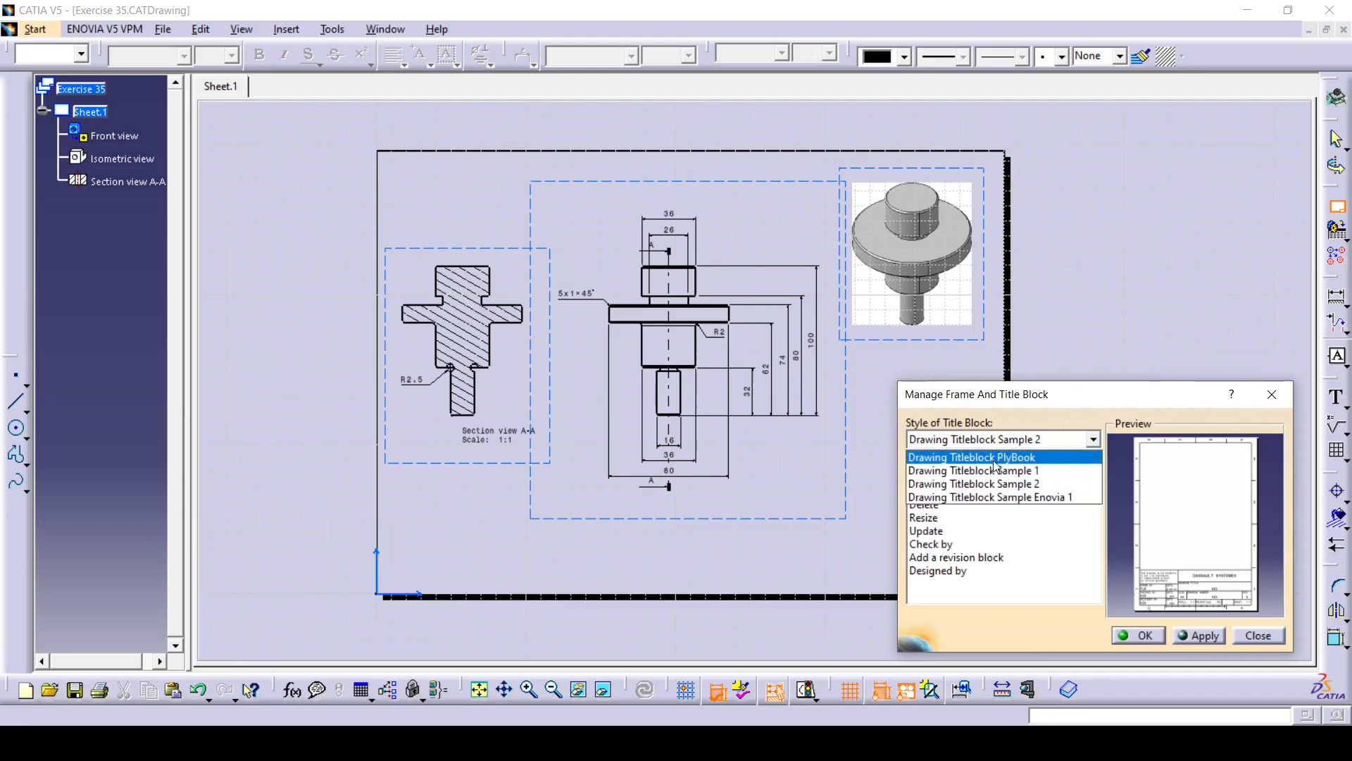
{"action": "left_click", "coordinate": [1018, 486]}
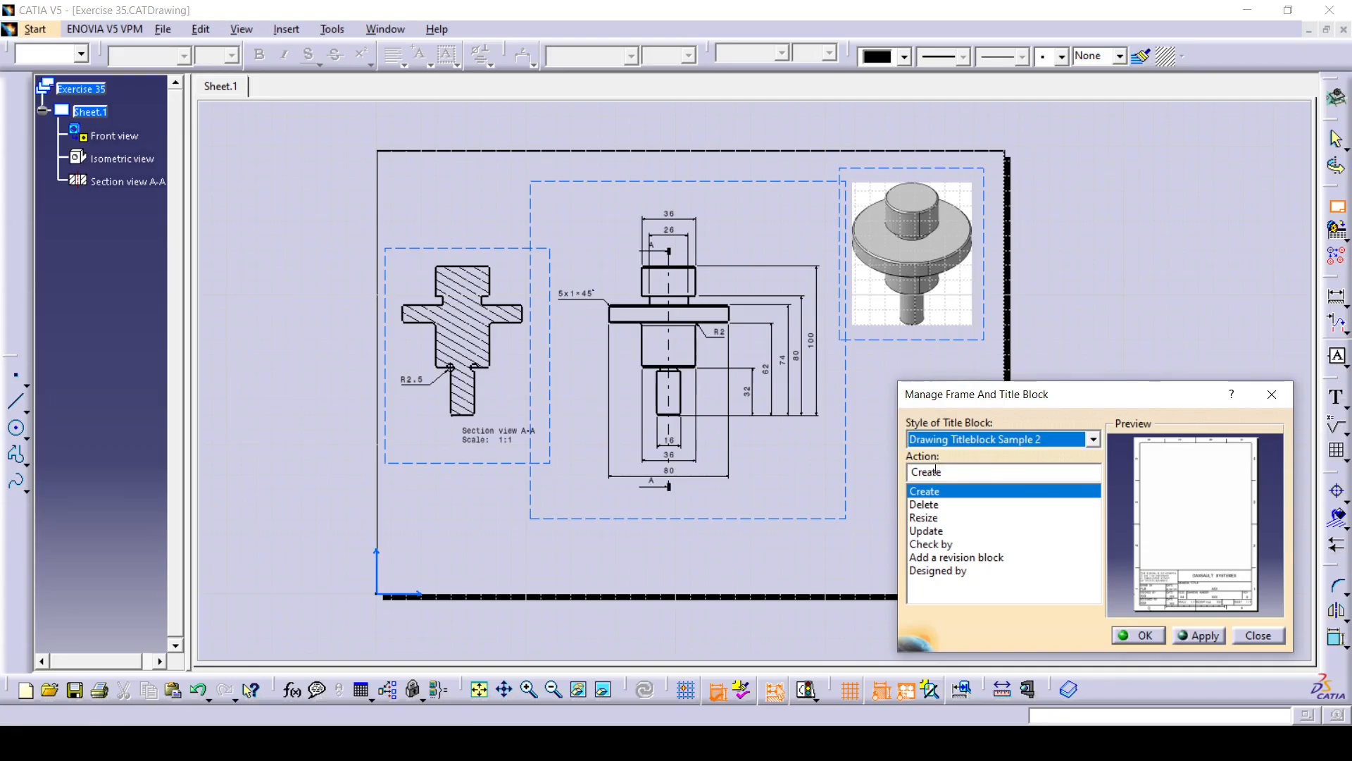
{"action": "left_click", "coordinate": [1138, 635]}
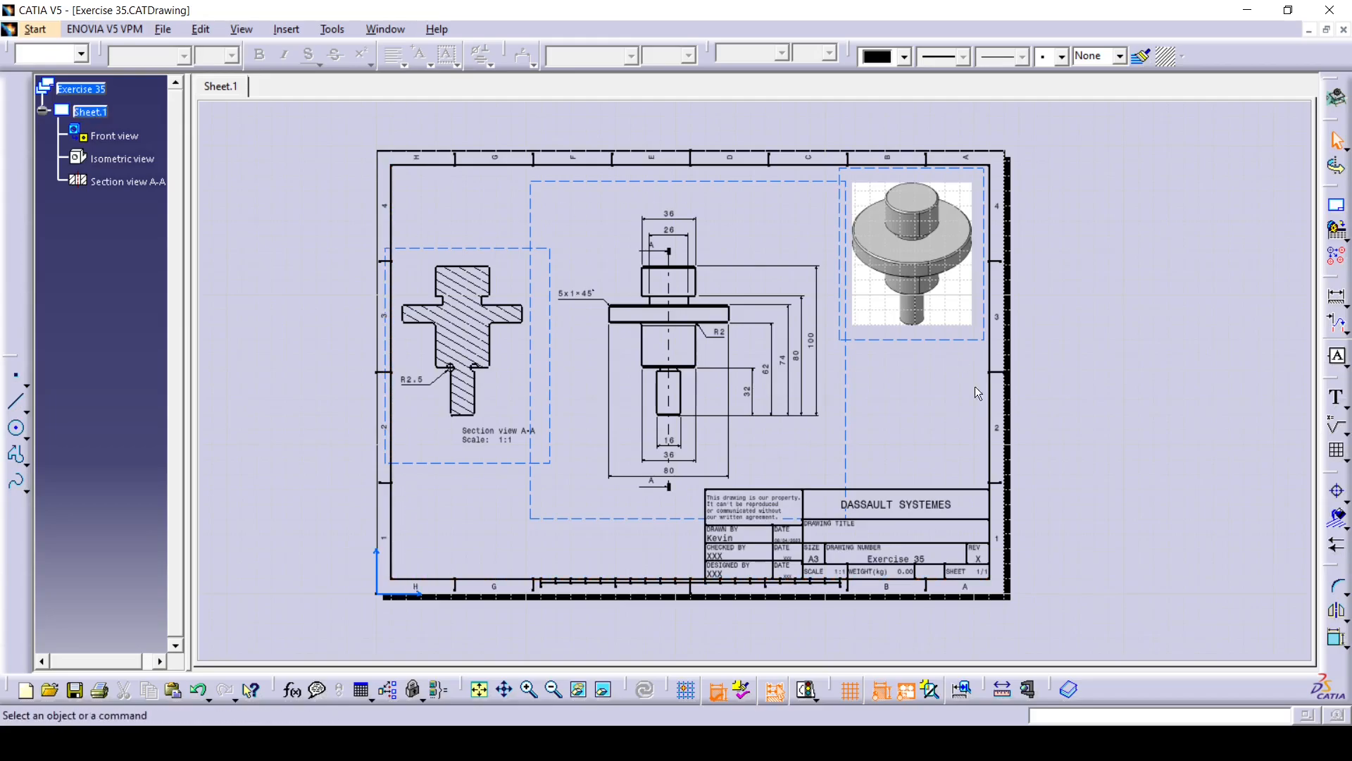
- Replace the company name DASSAULT SYSTEMES in the title block with CAD Learning Hub
{"action": "mouse_move", "coordinate": [879, 441]}
{"action": "middle_mouse_down"}
{"action": "mouse_move", "coordinate": [857, 441]}
{"action": "mouse_move", "coordinate": [773, 314]}
{"action": "middle_mouse_up"}
{"action": "middle_click_drag", "start_coordinate": [746, 431], "coordinate": [764, 232], "text": "ctrl"}
{"action": "mouse_move", "coordinate": [813, 305]}
{"action": "middle_mouse_down"}
{"action": "mouse_move", "coordinate": [884, 268]}
{"action": "mouse_move", "coordinate": [894, 300]}
{"action": "mouse_move", "coordinate": [816, 285]}
{"action": "middle_mouse_up"}
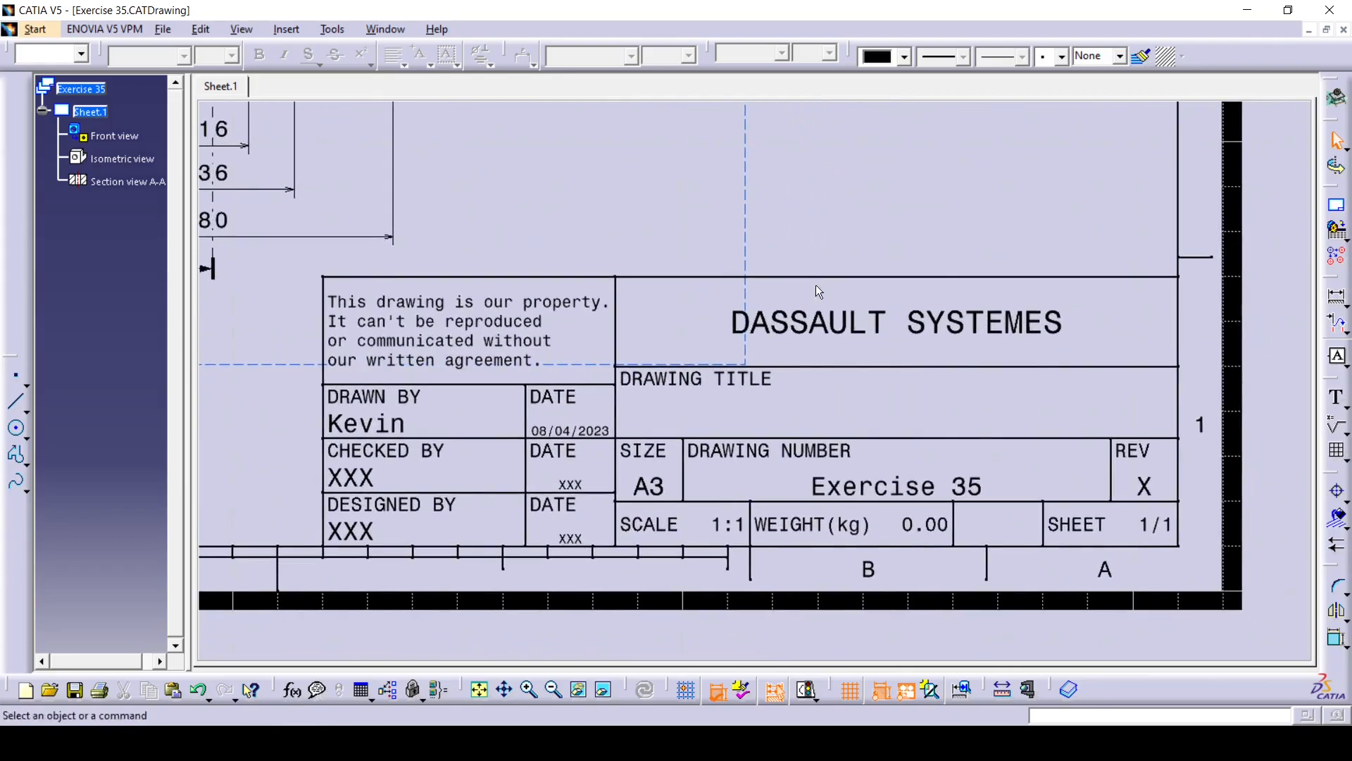
{"action": "double_click", "coordinate": [848, 327]}
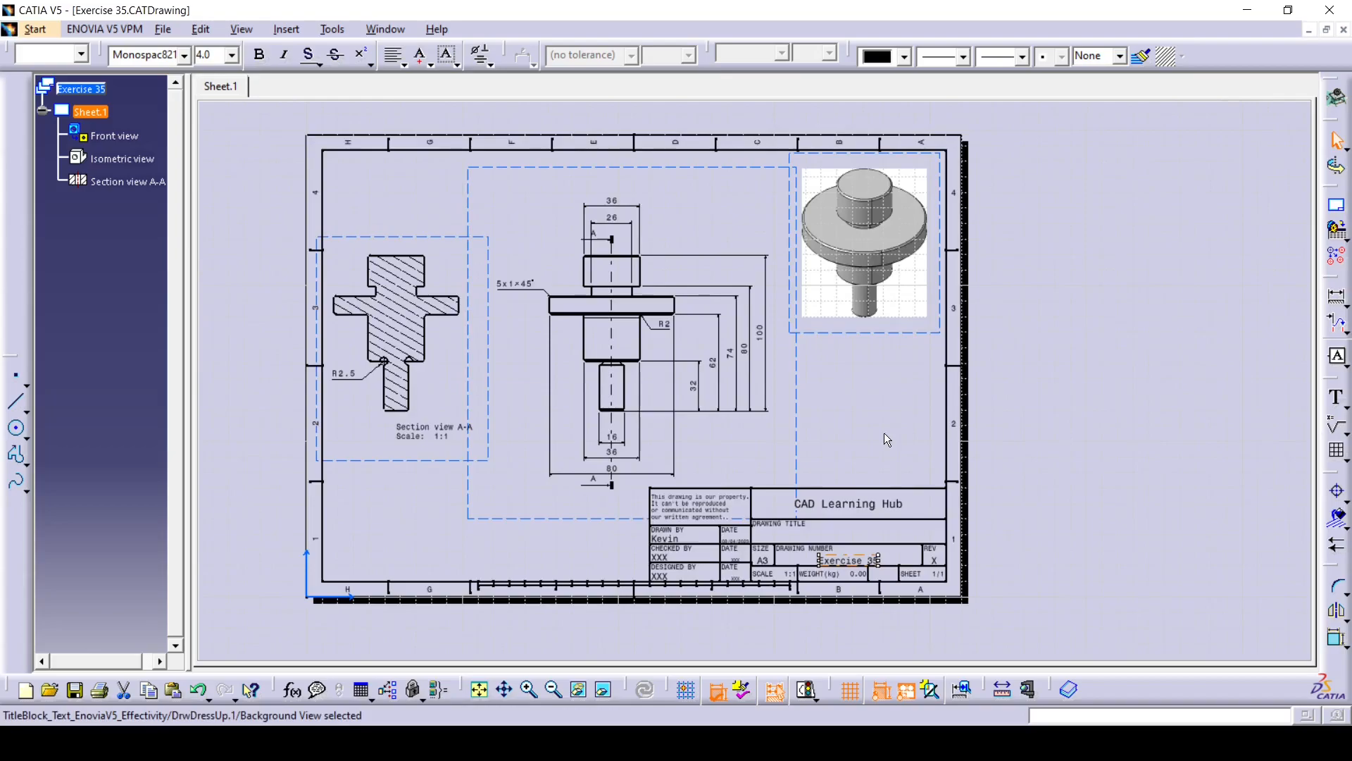
- Return to the working views and set the format of Sheet.1 to A2 ISO
{"action": "left_click", "coordinate": [201, 28]}
{"action": "left_click", "coordinate": [260, 486]}
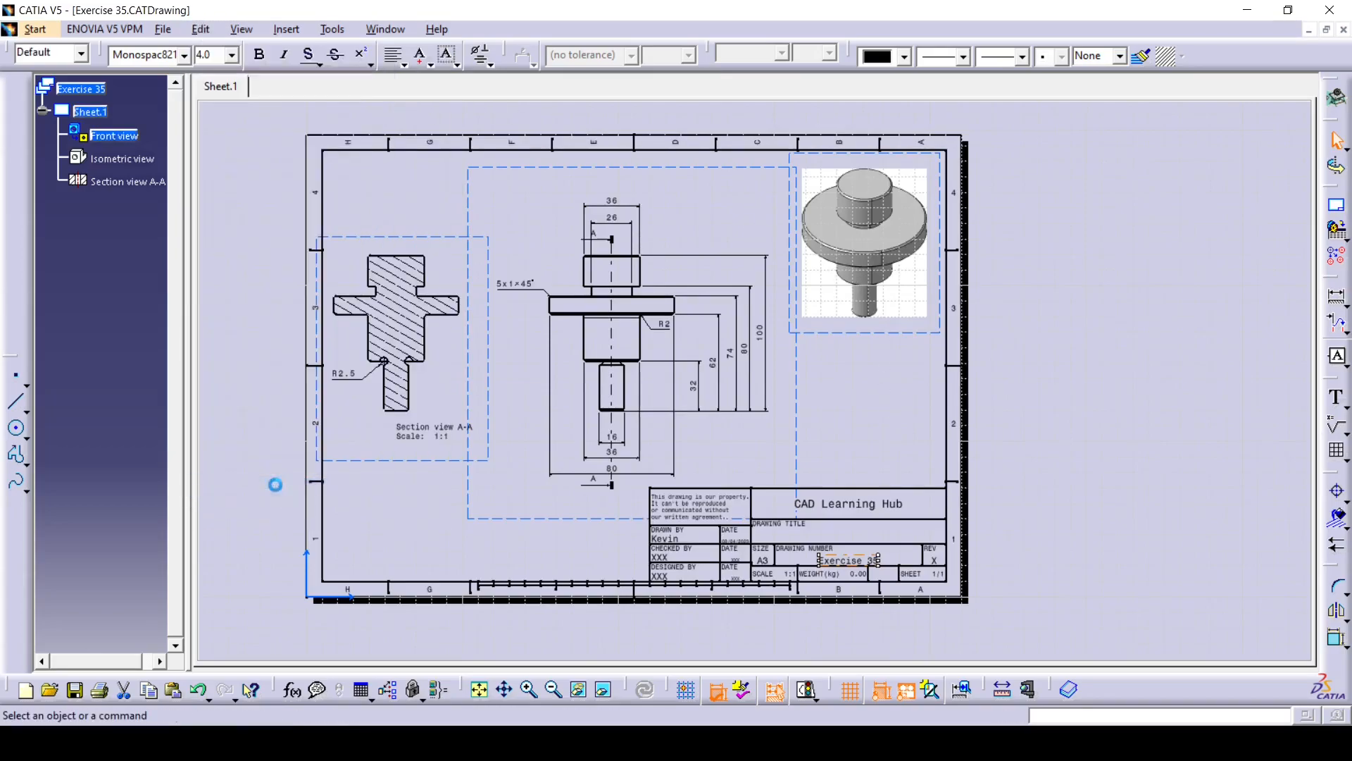
{"action": "right_click", "coordinate": [99, 111]}
{"action": "left_click", "coordinate": [171, 257]}
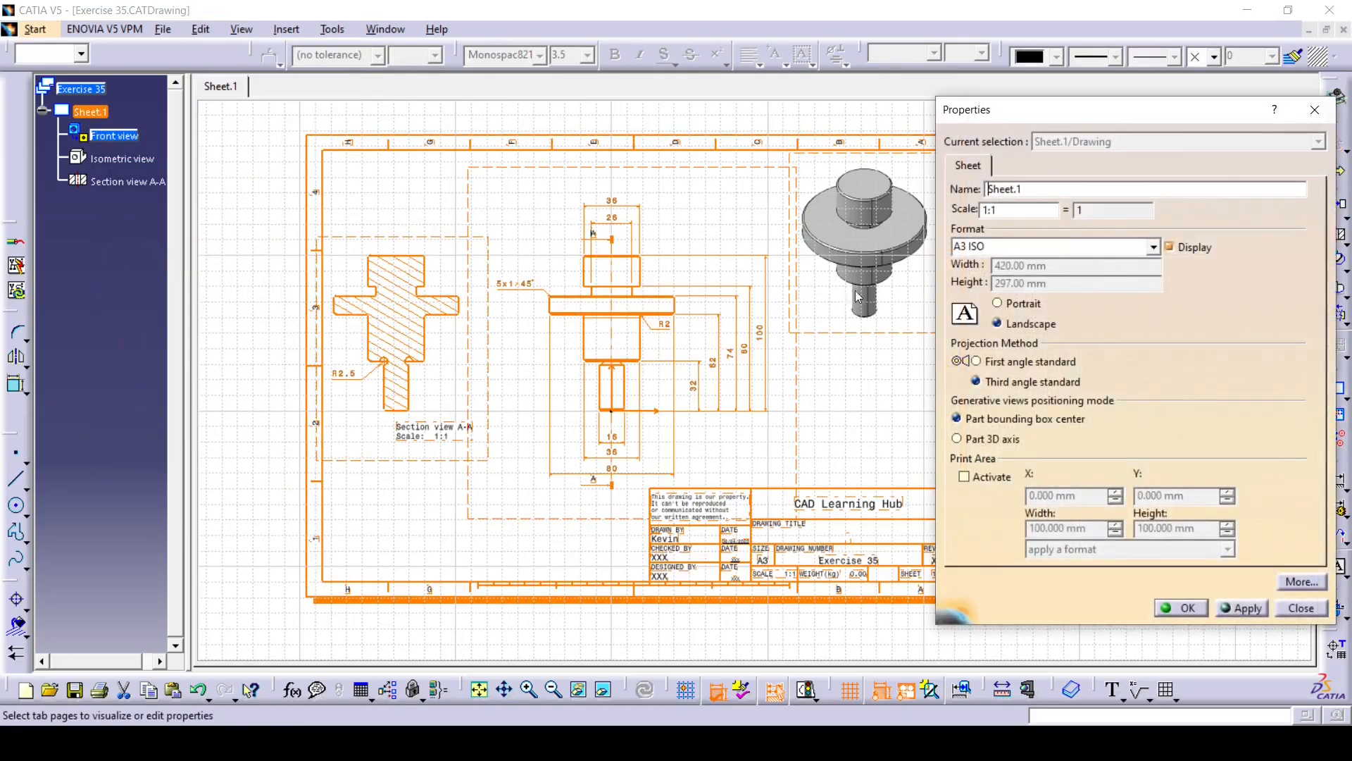
{"action": "left_click", "coordinate": [1153, 247]}
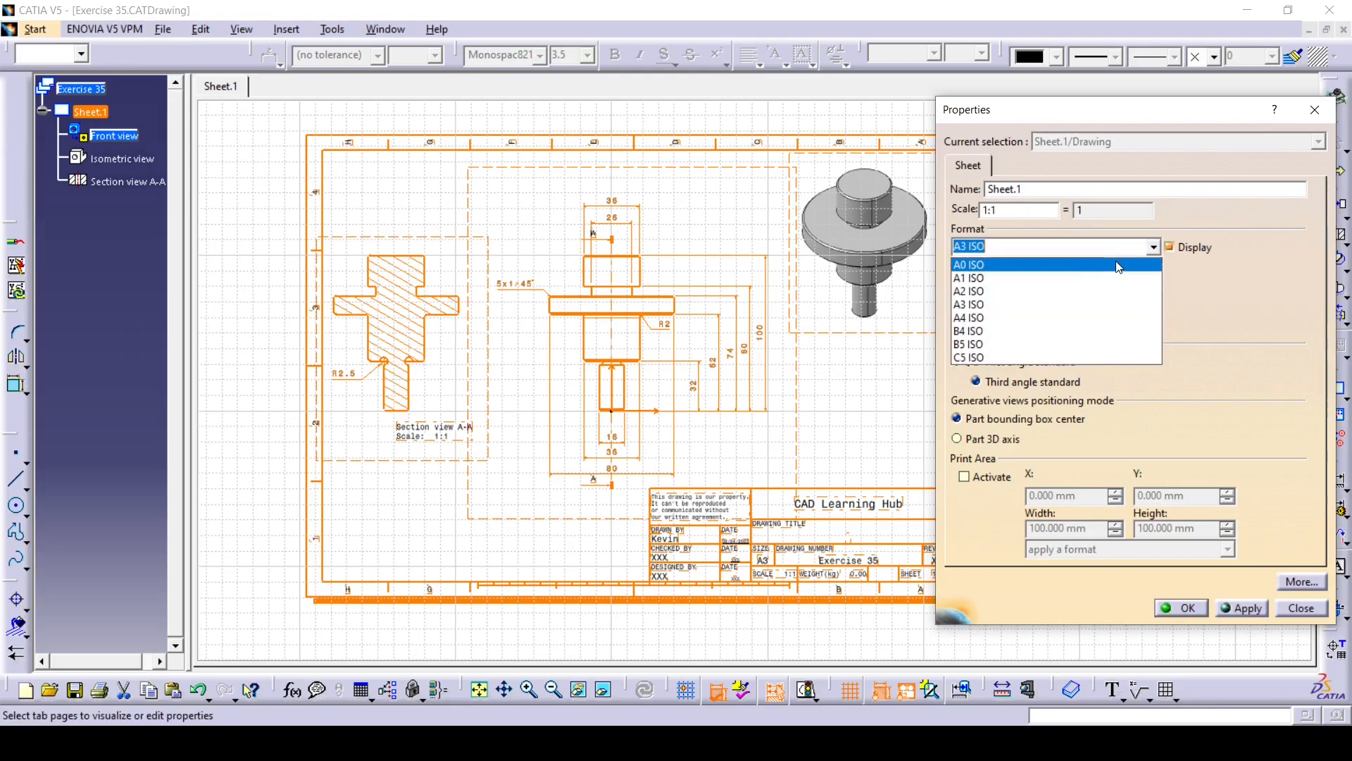
{"action": "left_click", "coordinate": [1058, 286]}
{"action": "left_click", "coordinate": [1183, 607]}
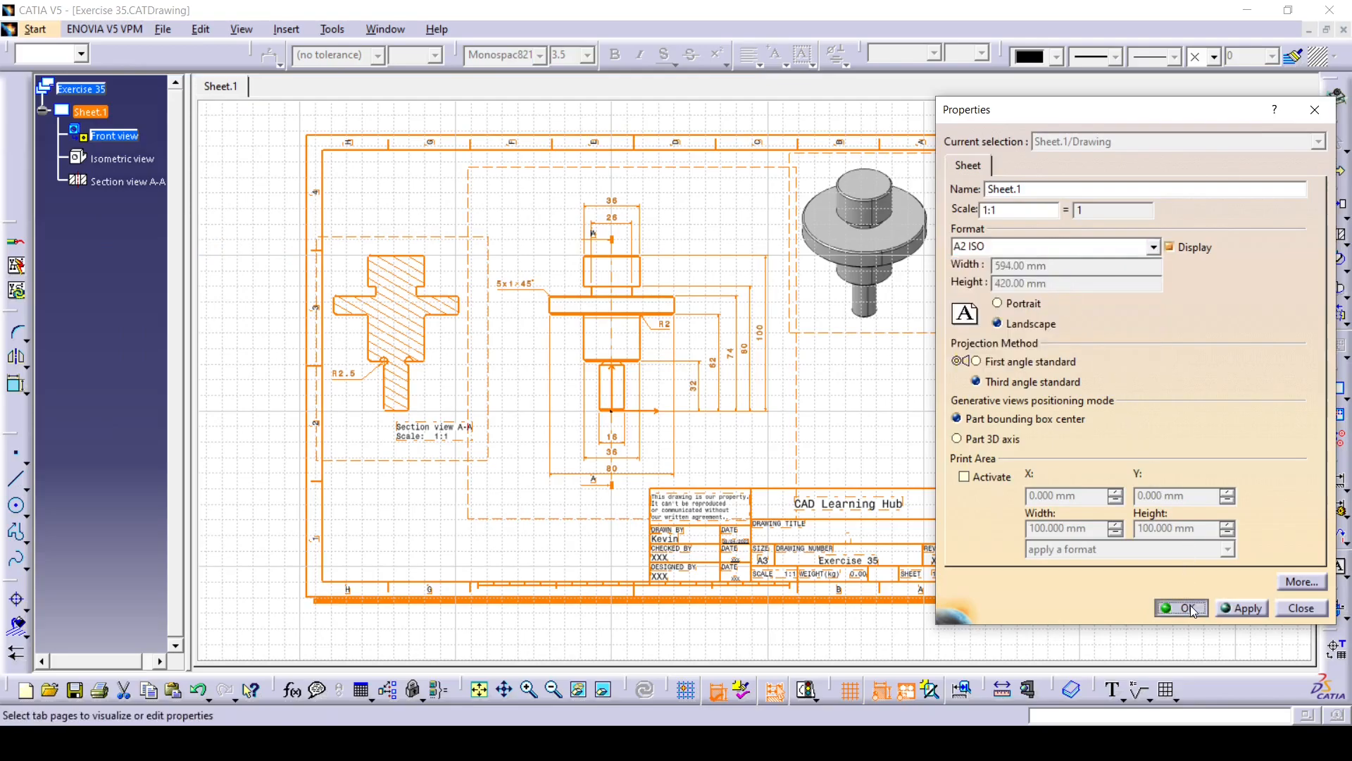
- Return to the sheet background and resize the frame and title block to match the enlarged sheet
{"action": "middle_click_drag", "start_coordinate": [1031, 232], "coordinate": [1025, 276], "text": "ctrl"}
{"action": "middle_click_drag", "start_coordinate": [1025, 276], "coordinate": [1010, 340]}
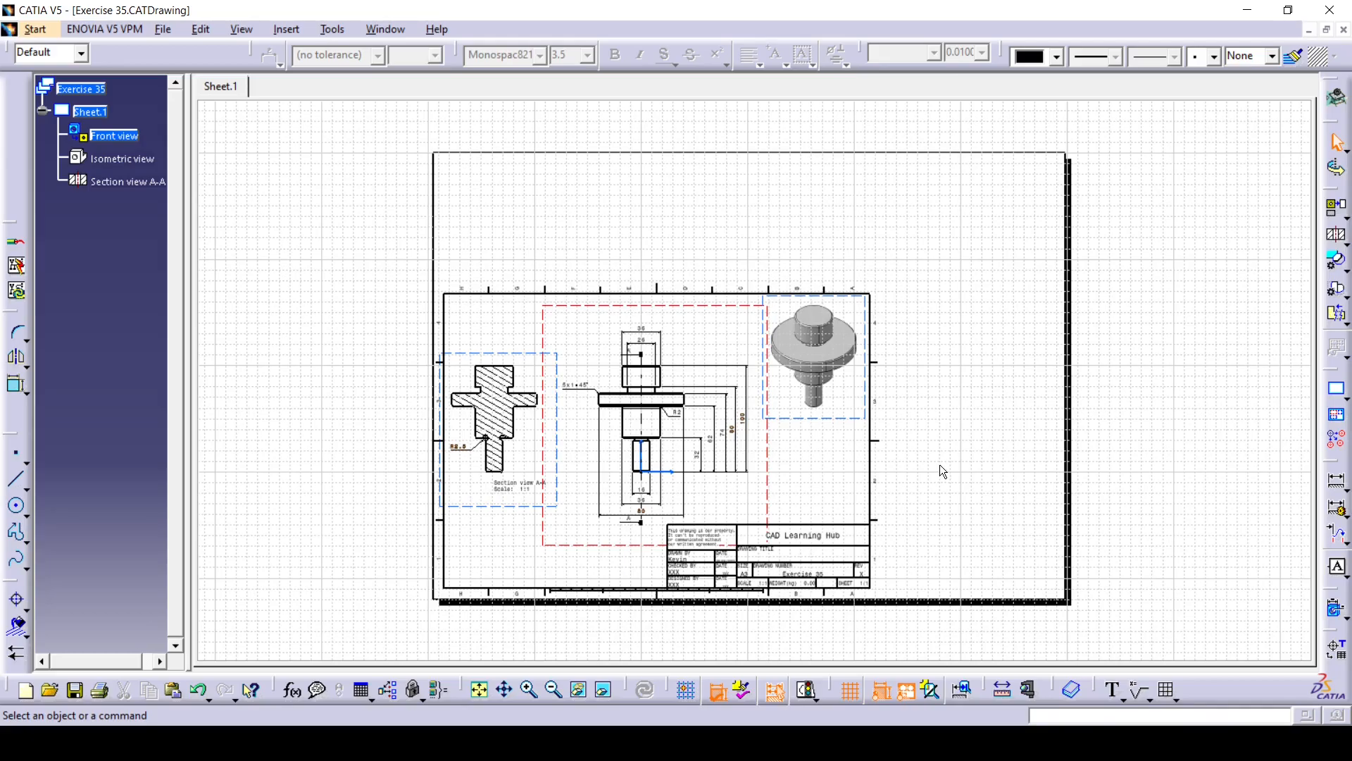
{"action": "left_click", "coordinate": [200, 29]}
{"action": "left_click", "coordinate": [286, 484]}
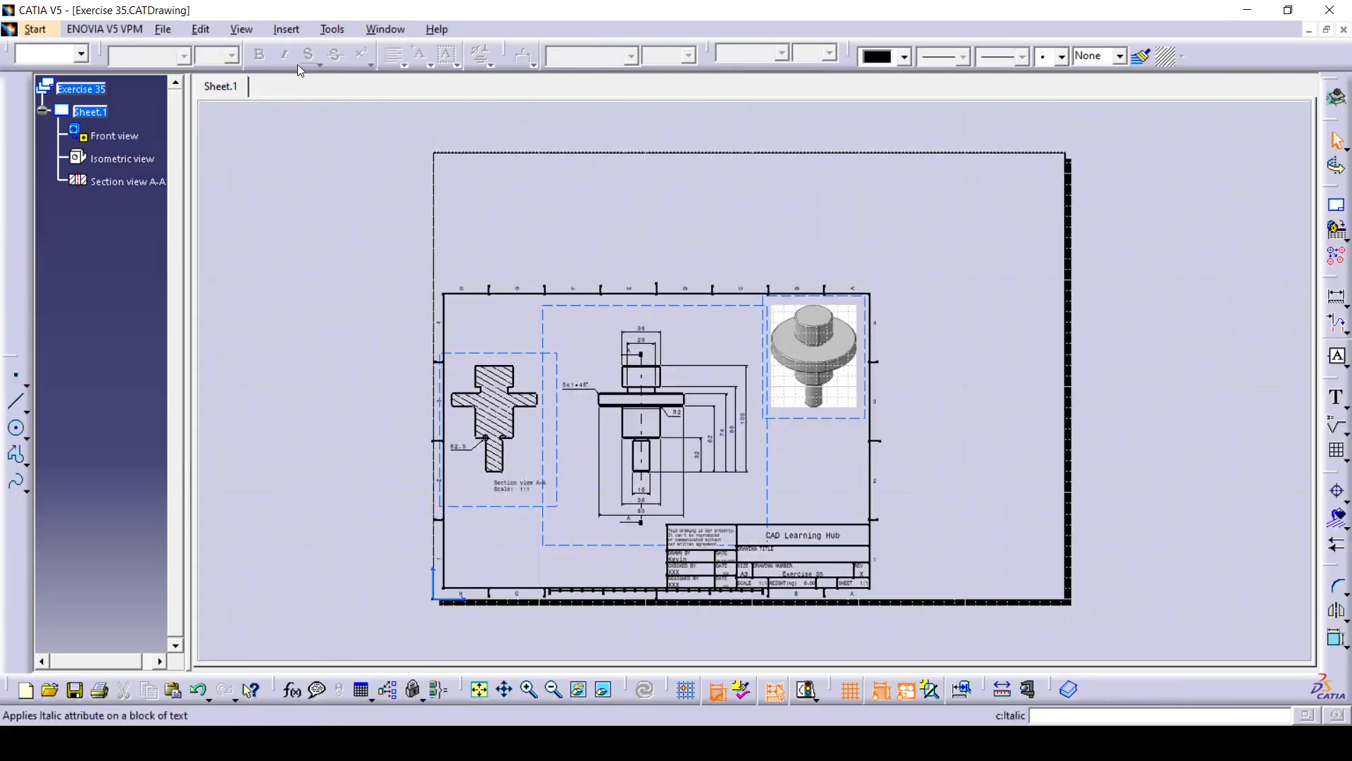
{"action": "left_click", "coordinate": [286, 29]}
{"action": "mouse_move", "coordinate": [362, 77]}
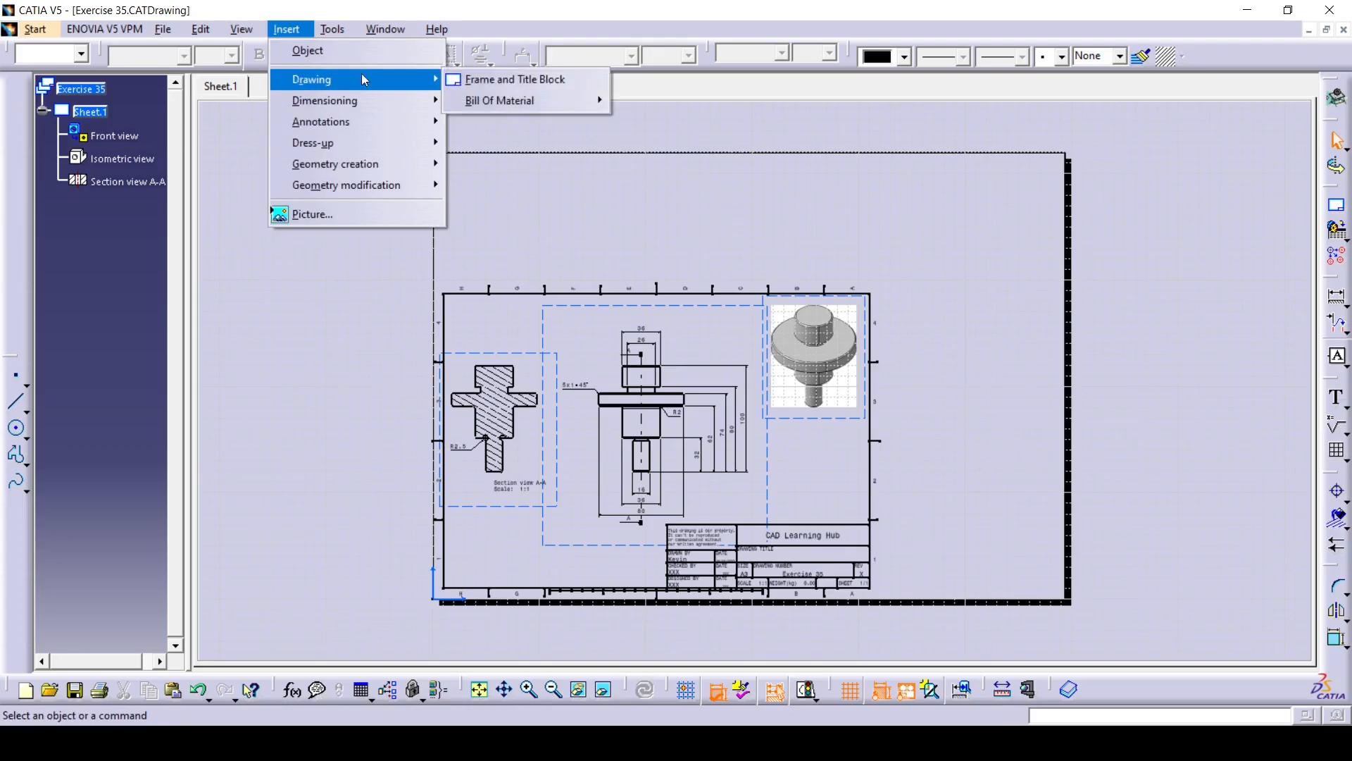
{"action": "left_click", "coordinate": [496, 79]}
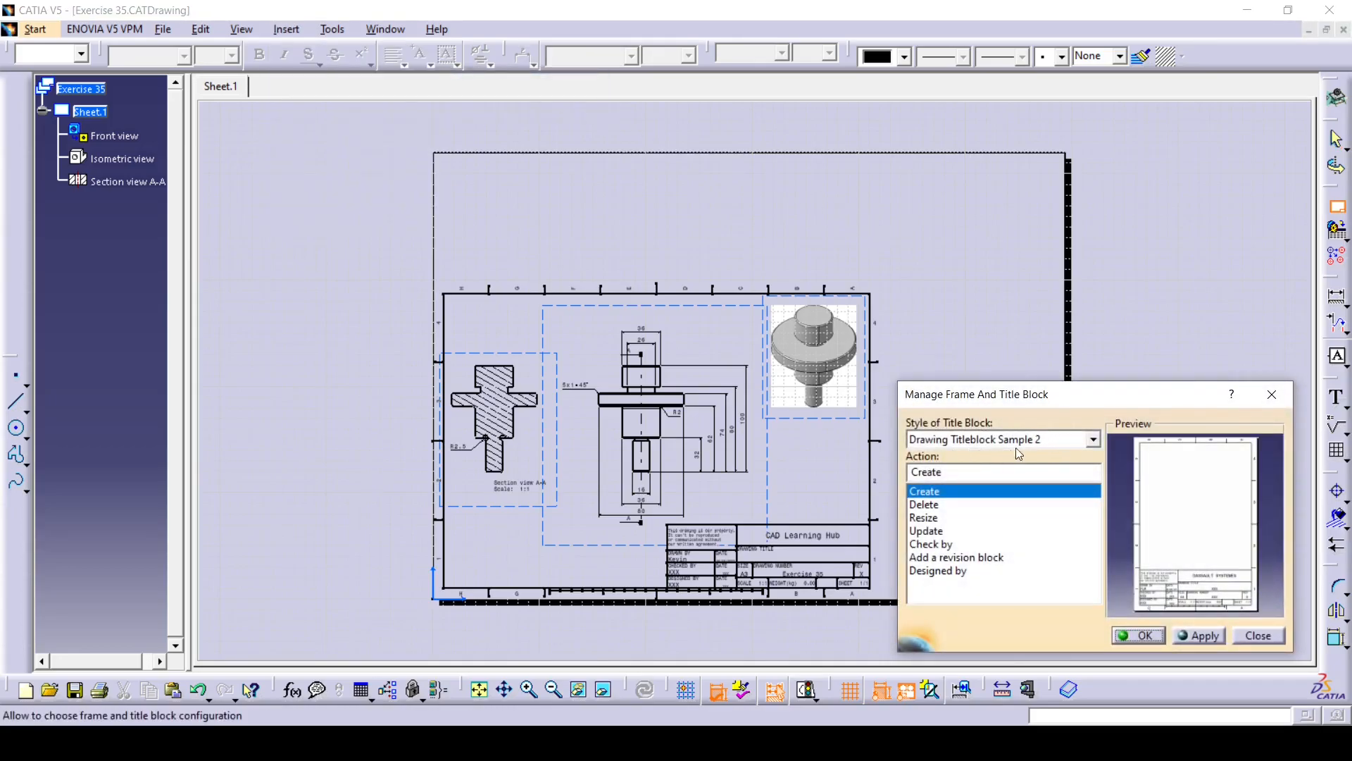
{"action": "left_click", "coordinate": [935, 518]}
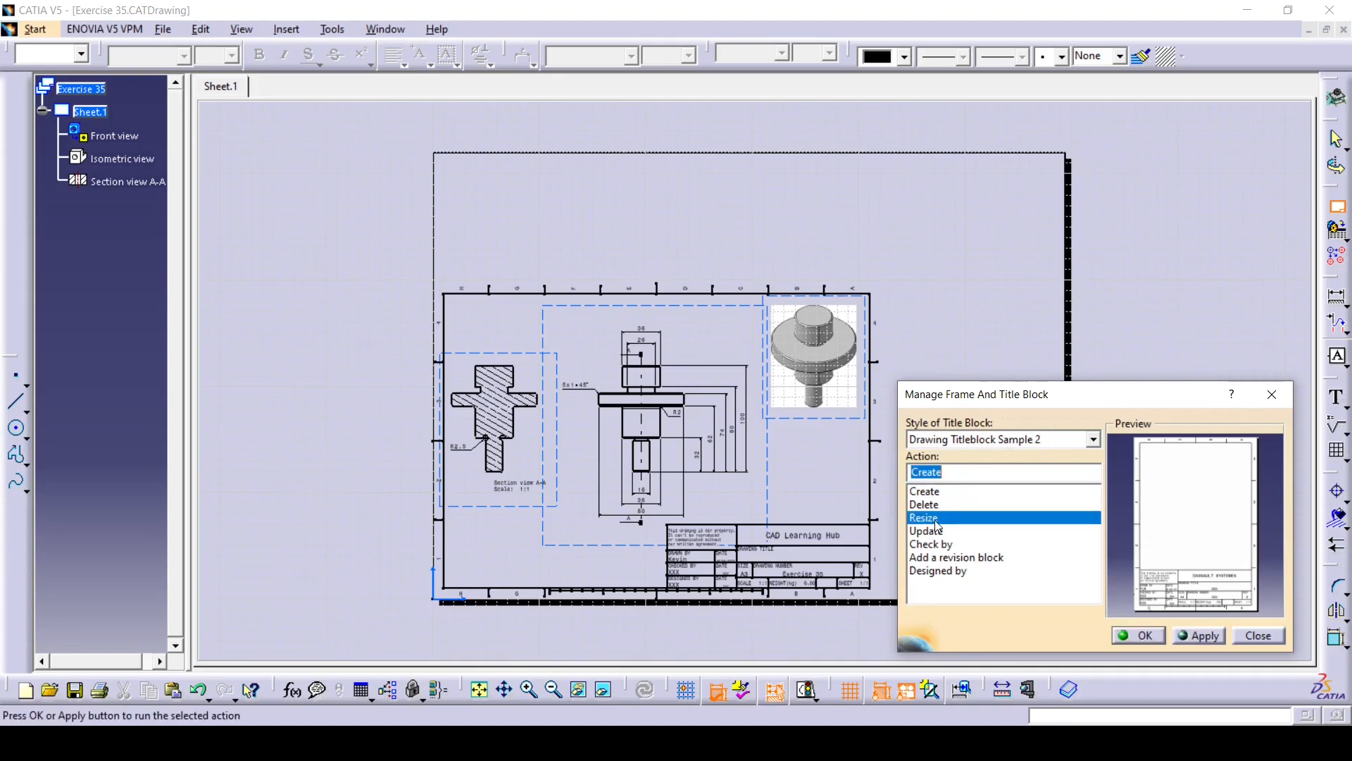
{"action": "left_click", "coordinate": [1198, 636]}
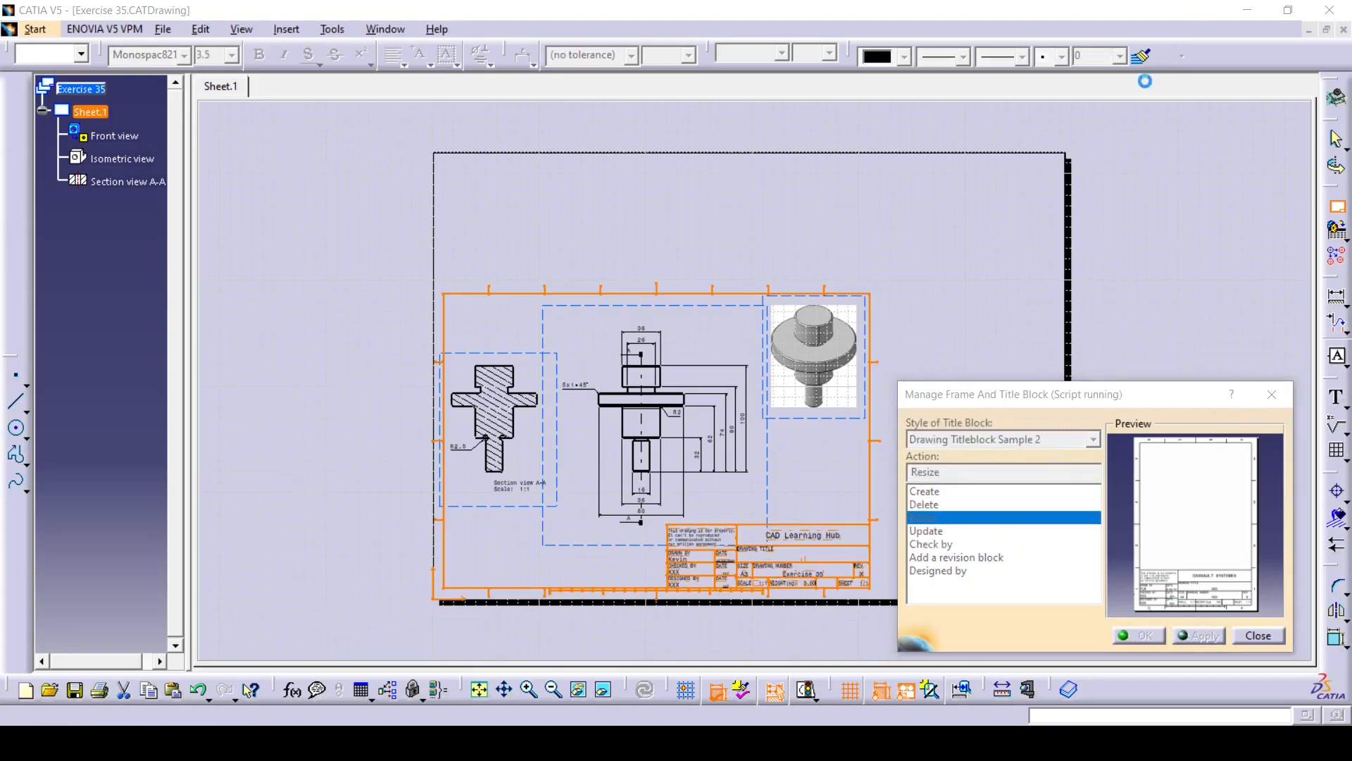
{"action": "left_click", "coordinate": [1132, 635]}
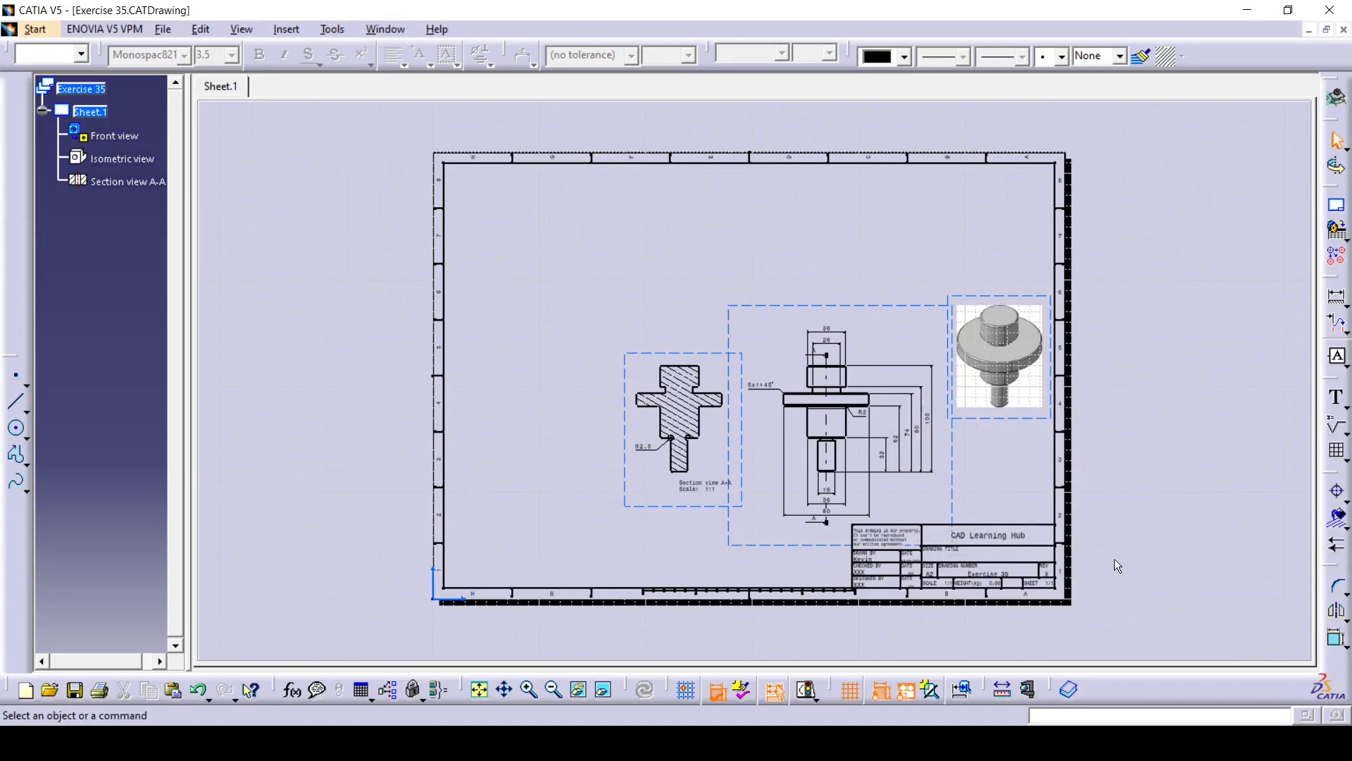
{"action": "middle_click_drag", "start_coordinate": [1119, 522], "coordinate": [1077, 477]}
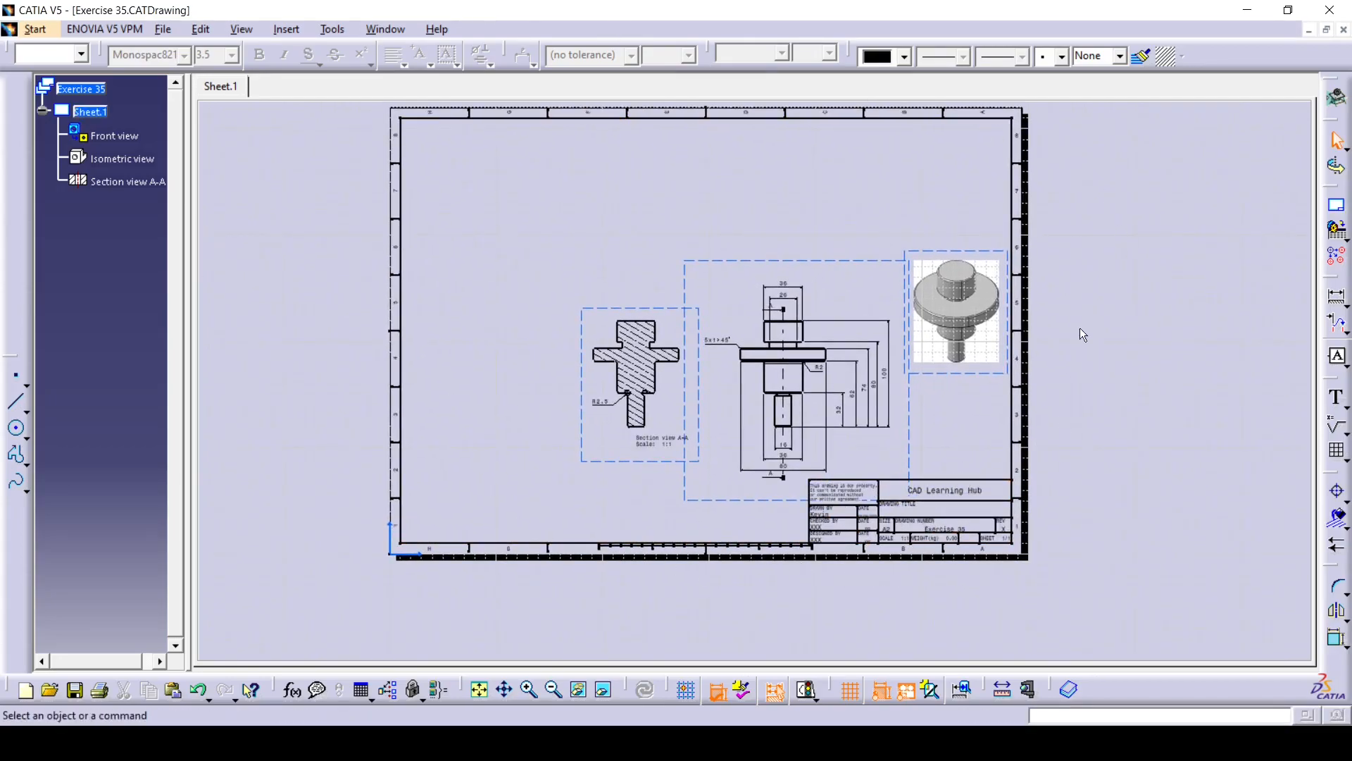
{"action": "middle_click_drag", "start_coordinate": [1036, 565], "coordinate": [827, 332]}
{"action": "middle_click_drag", "start_coordinate": [827, 332], "coordinate": [812, 341]}
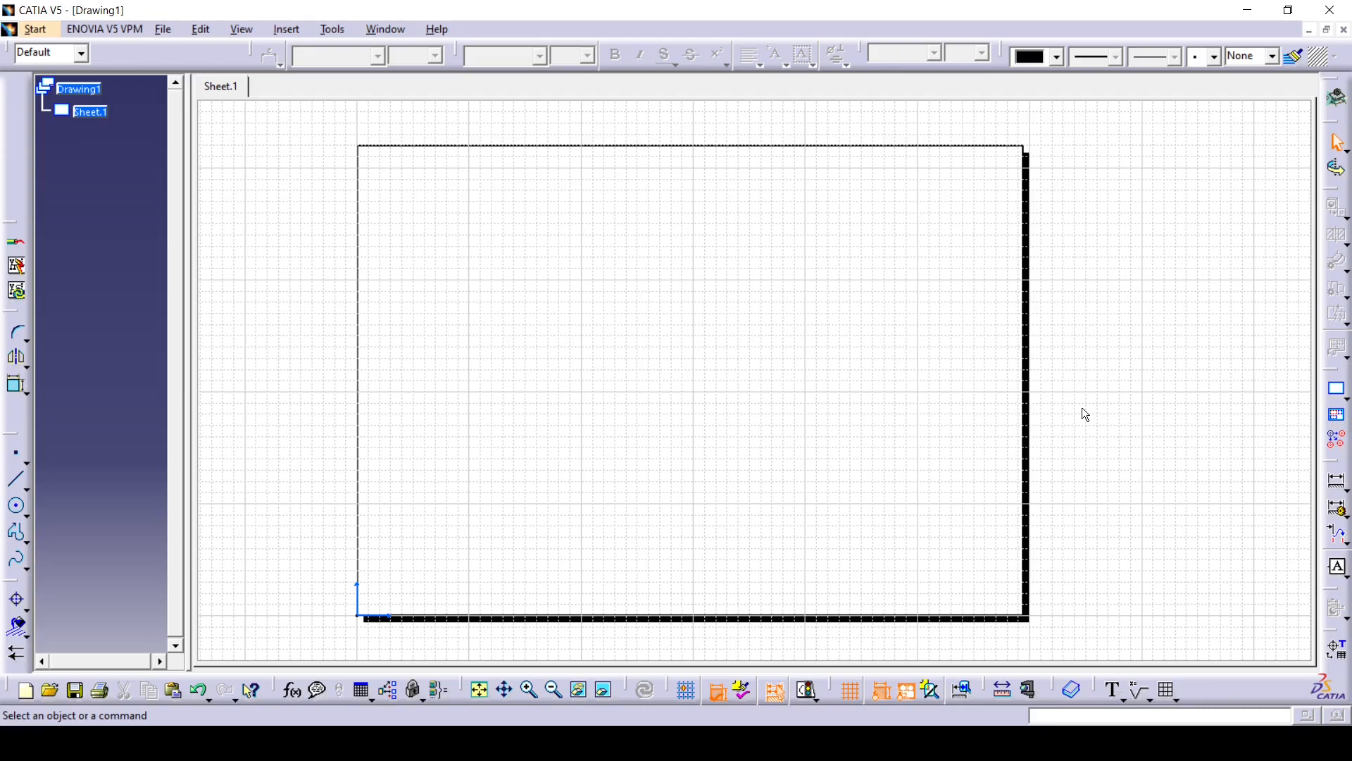
- In the empty Drawing1, open the sheet background and create a Drawing Titleblock Sample 2 frame and title block
{"action": "left_click", "coordinate": [200, 29]}
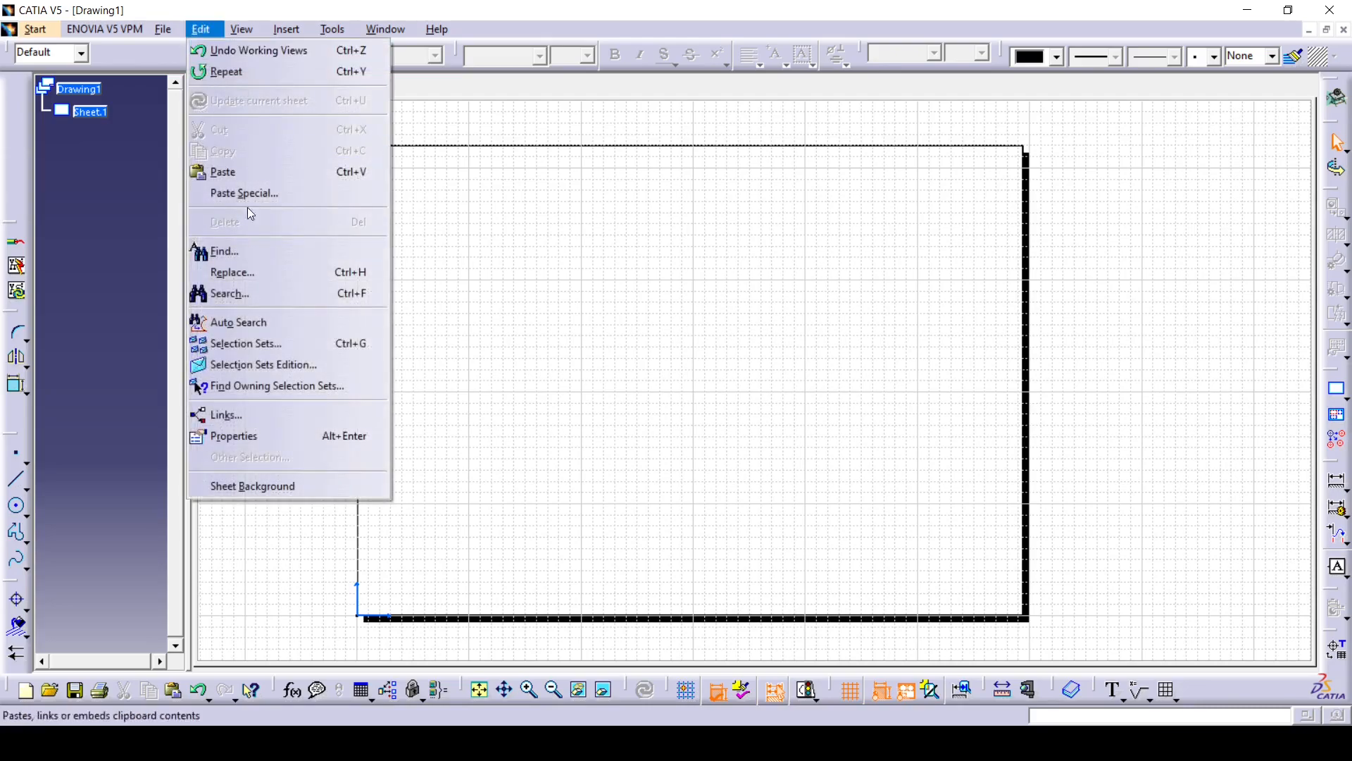
{"action": "left_click", "coordinate": [260, 483]}
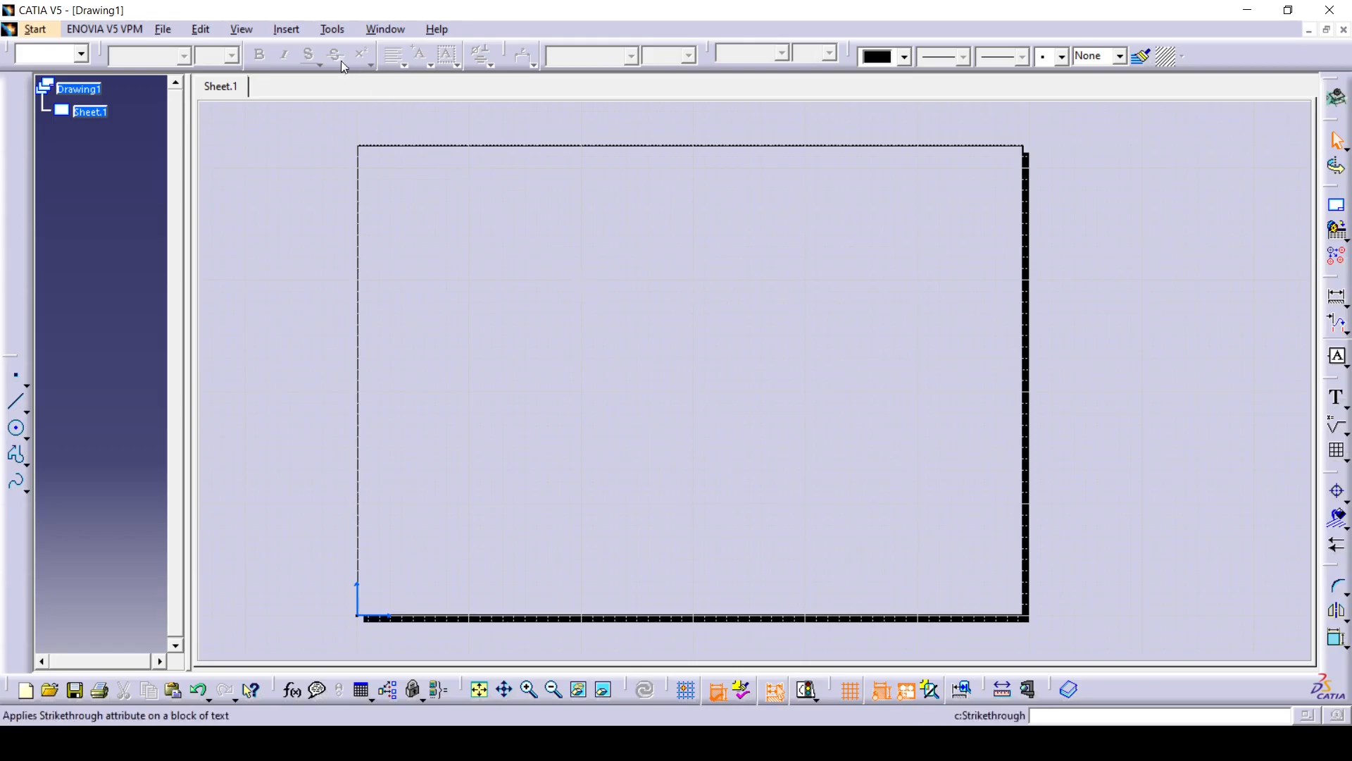
{"action": "left_click", "coordinate": [286, 29]}
{"action": "mouse_move", "coordinate": [307, 83]}
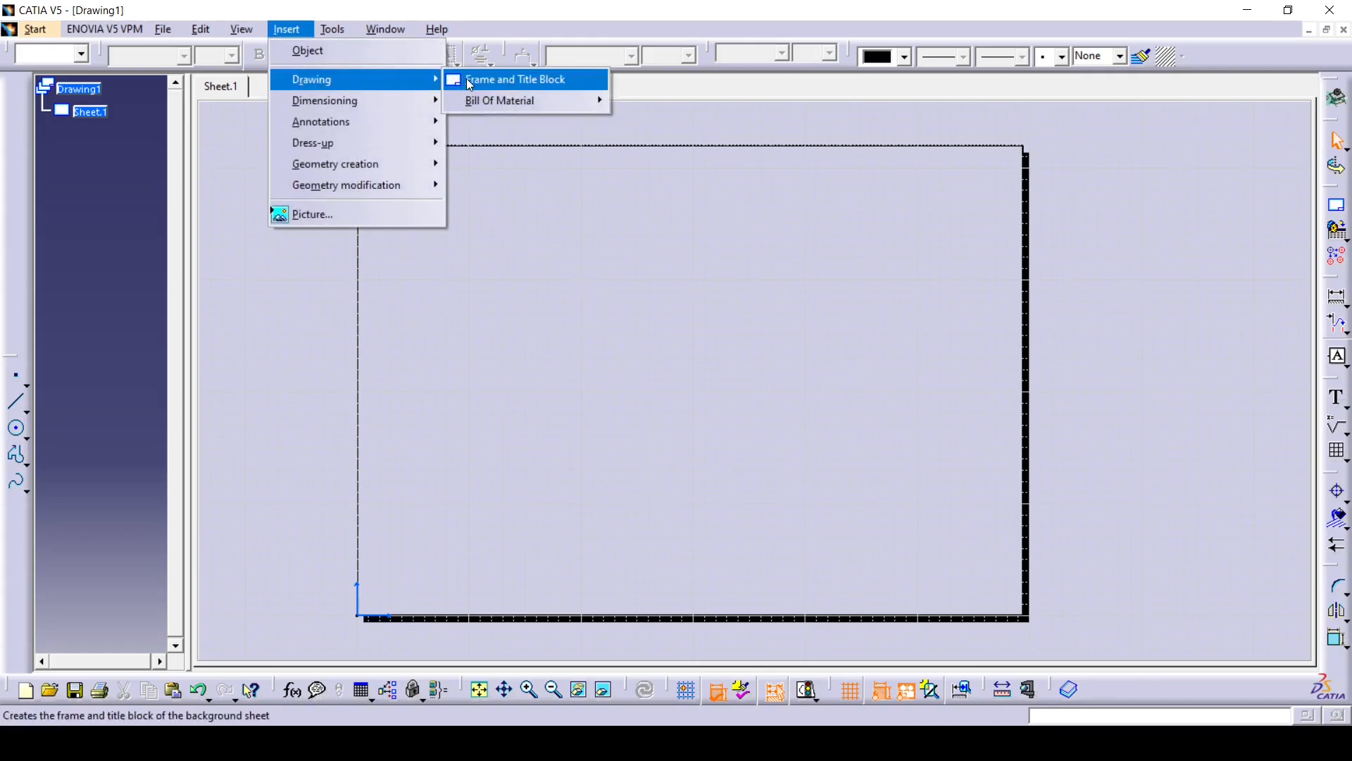
{"action": "left_click", "coordinate": [514, 79]}
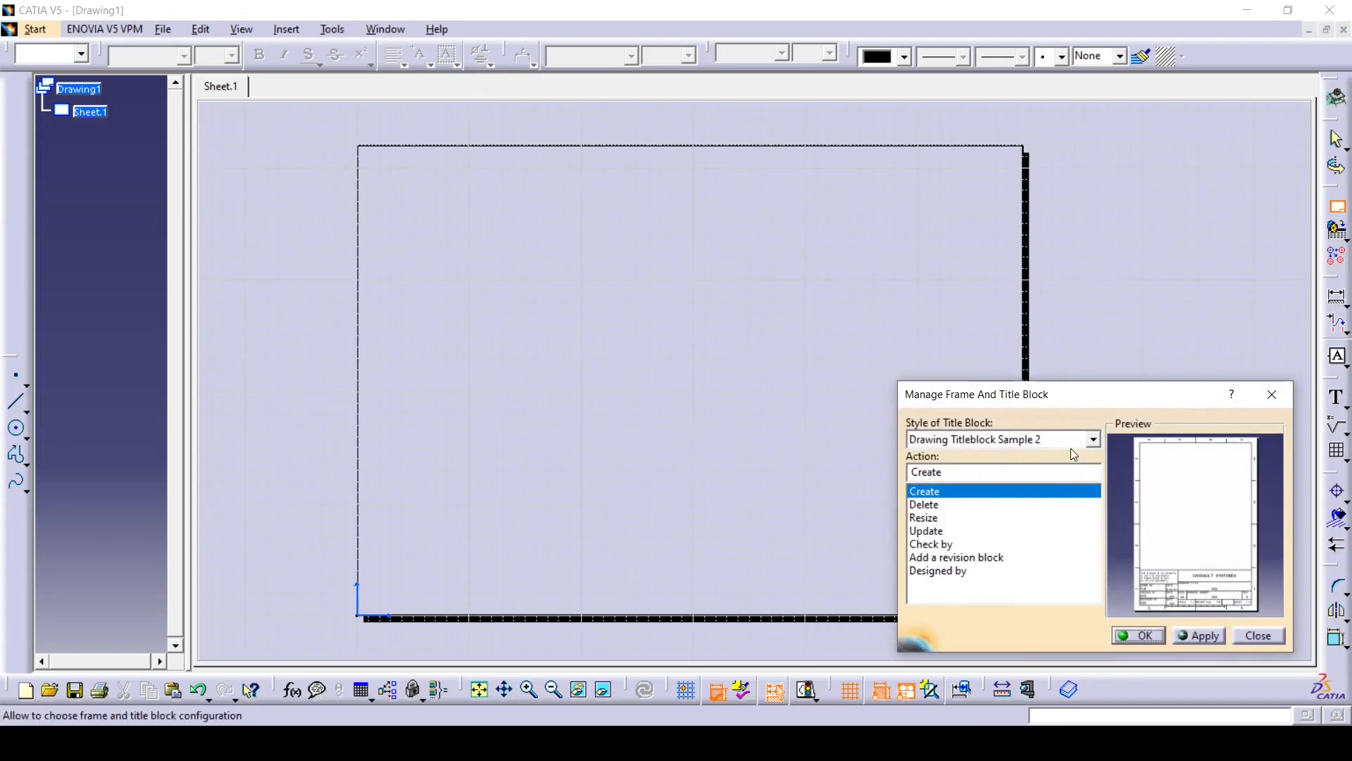
{"action": "left_click", "coordinate": [1139, 635]}
- Change the company name in the new title block to CAD Learning Hub
{"action": "middle_click_drag", "start_coordinate": [1069, 491], "coordinate": [940, 310]}
{"action": "middle_click_drag", "start_coordinate": [946, 408], "coordinate": [845, 271], "text": "ctrl"}
{"action": "double_click", "coordinate": [964, 352]}
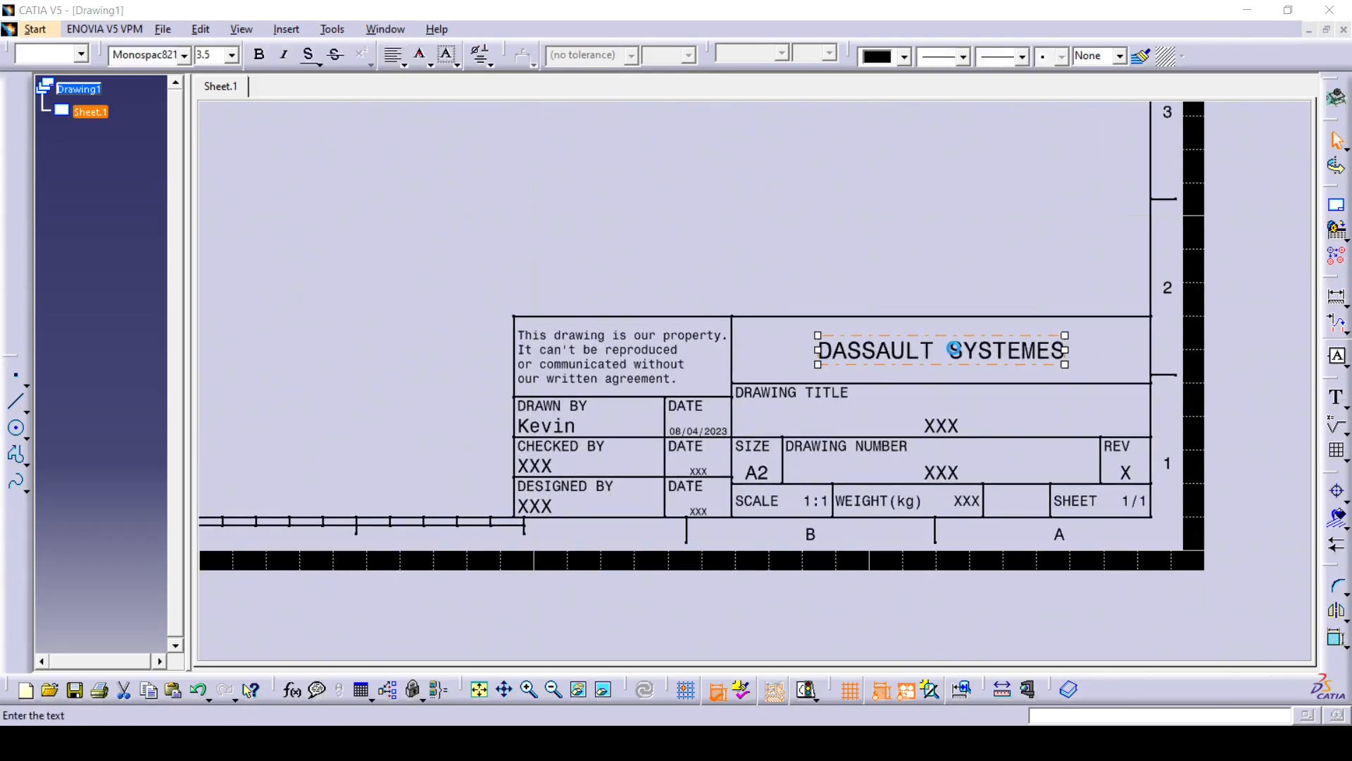
{"action": "type", "text": "CAD Learning Hub"}
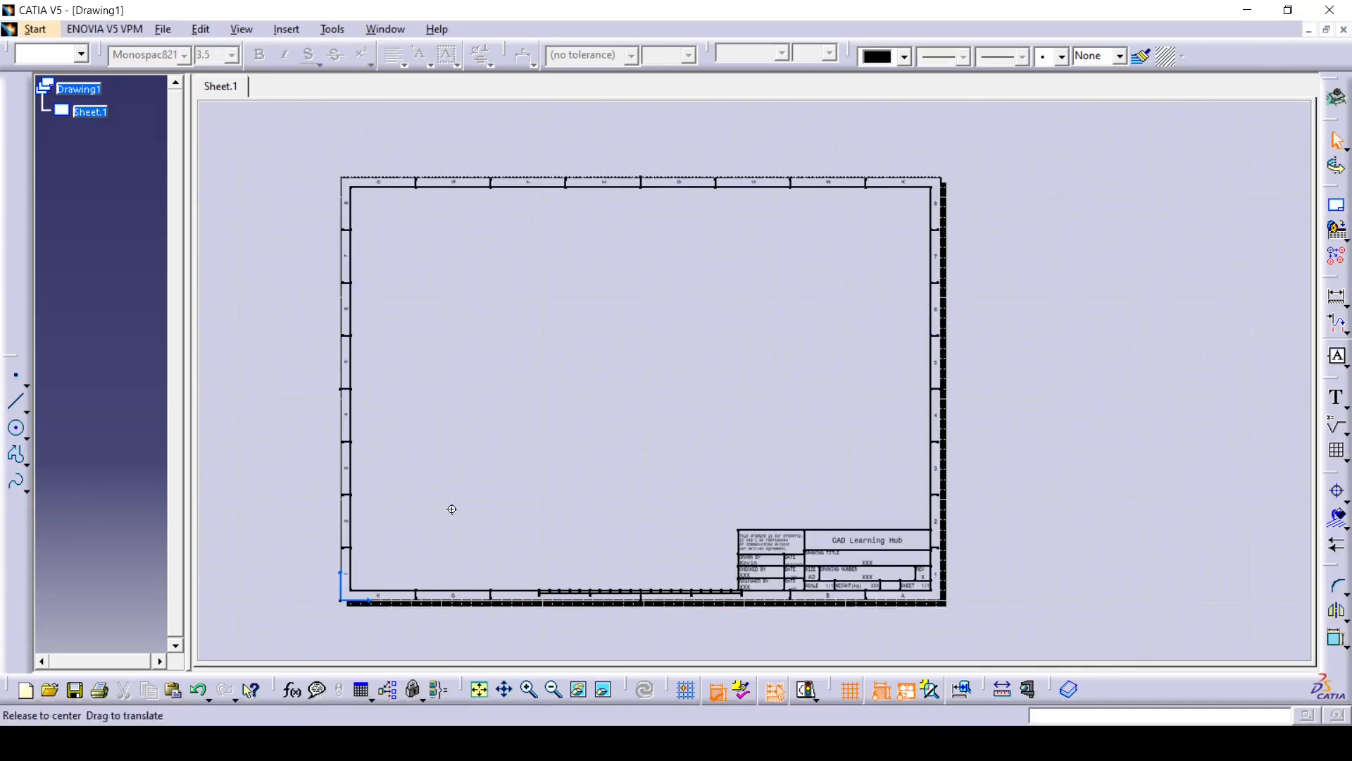
- Draw a tolerance table with lines in the frame's lower-left corner, with a header row and two rows split by a vertical divider
{"action": "middle_click_drag", "start_coordinate": [453, 507], "coordinate": [628, 395]}
{"action": "middle_click_drag", "start_coordinate": [587, 483], "coordinate": [521, 331], "text": "ctrl"}
{"action": "middle_click_drag", "start_coordinate": [482, 381], "coordinate": [956, 235]}
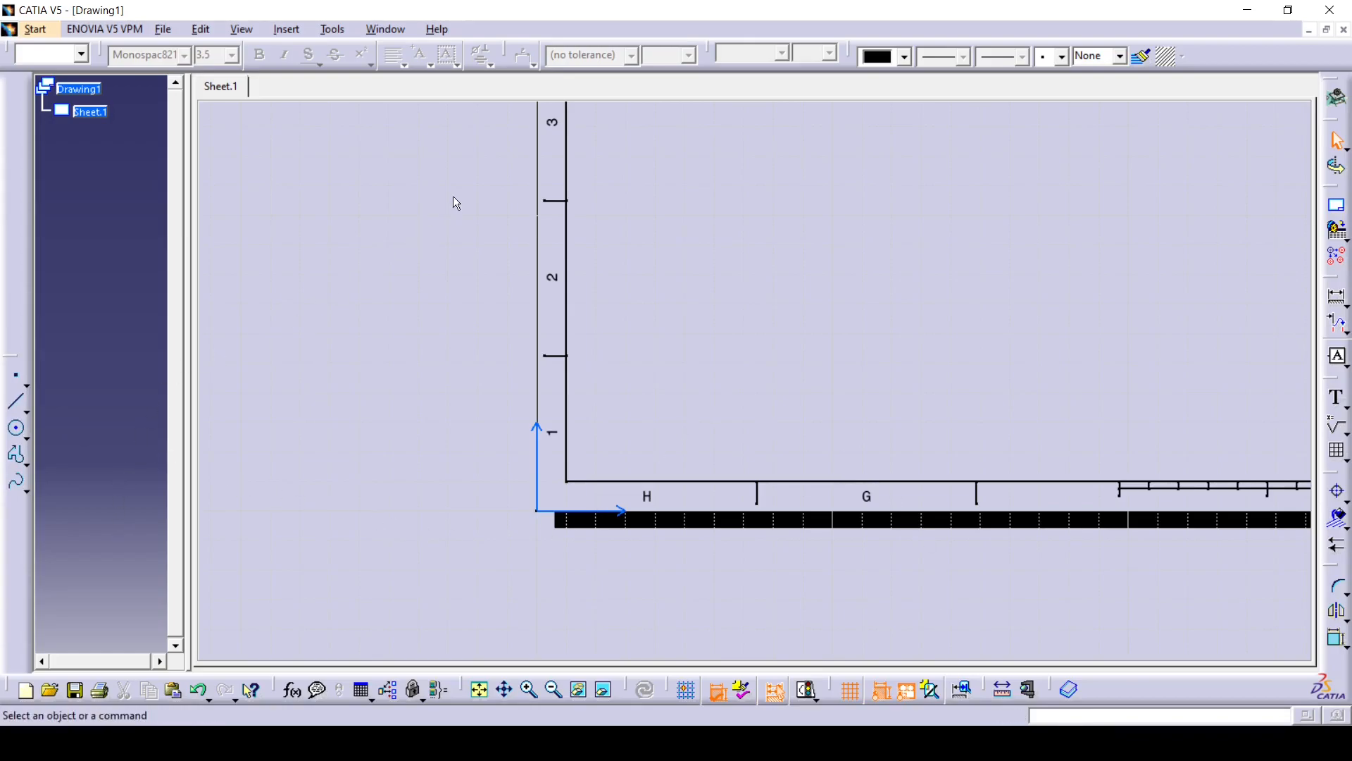
{"action": "right_click", "coordinate": [1337, 236]}
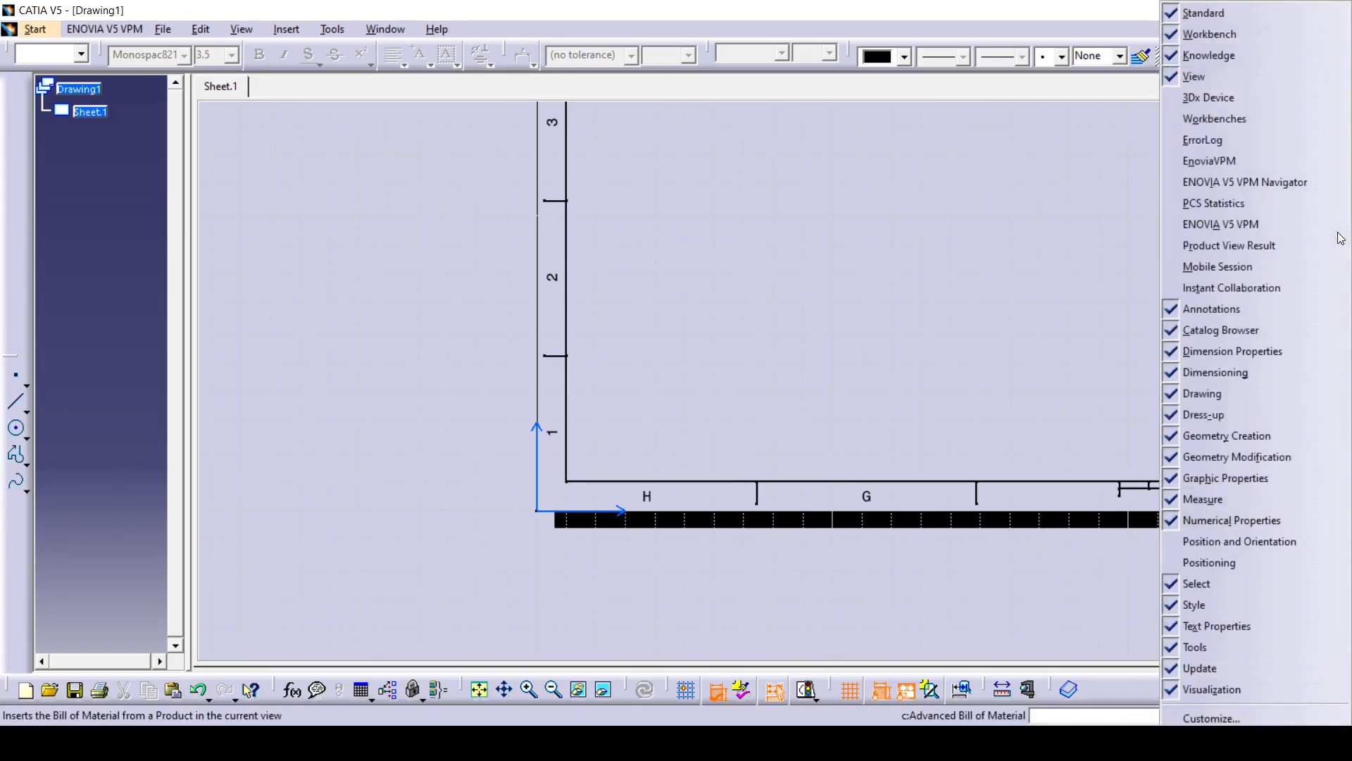
{"action": "left_click", "coordinate": [1215, 441]}
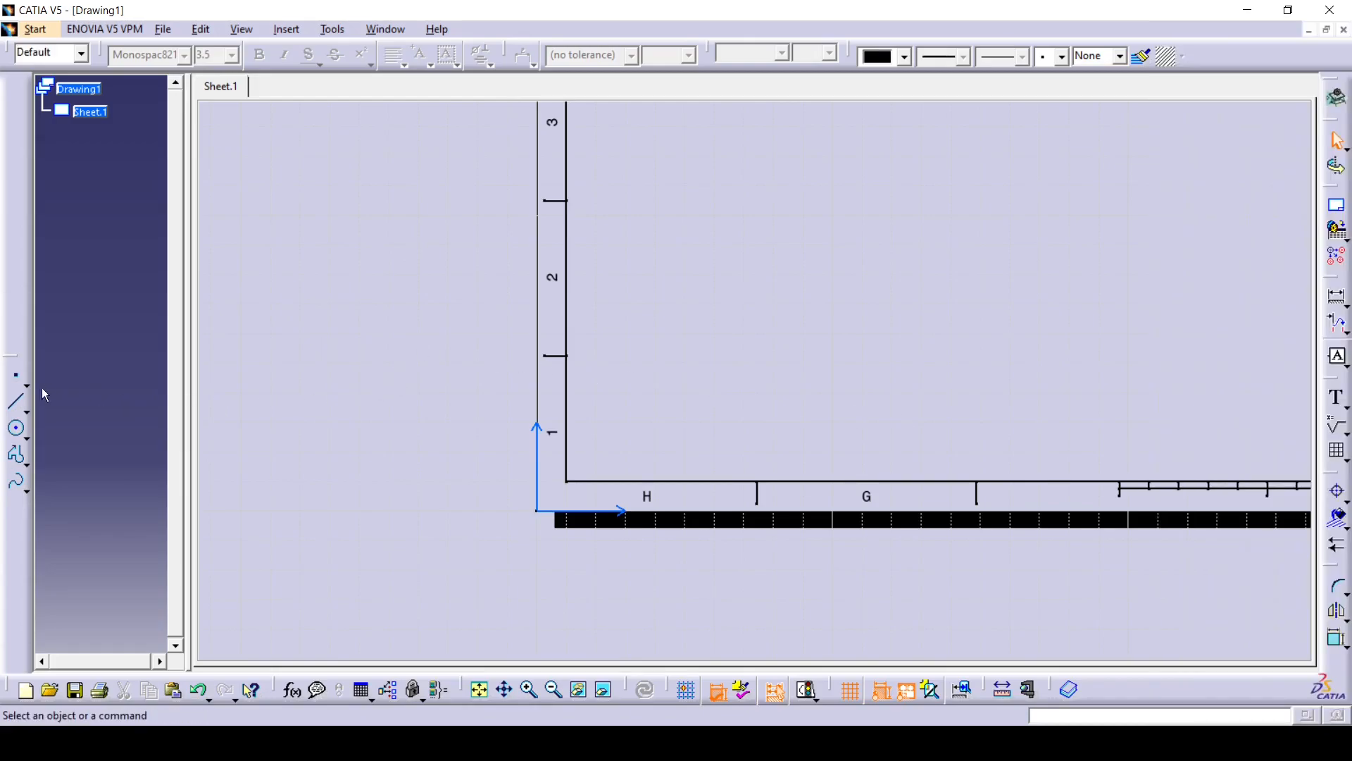
{"action": "left_click", "coordinate": [16, 401]}
{"action": "left_click", "coordinate": [568, 356]}
{"action": "left_click", "coordinate": [757, 356]}
{"action": "left_click", "coordinate": [566, 432]}
{"action": "left_click", "coordinate": [757, 432]}
{"action": "left_click", "coordinate": [635, 356]}
{"action": "left_click", "coordinate": [635, 481]}
{"action": "key", "text": "Escape"}
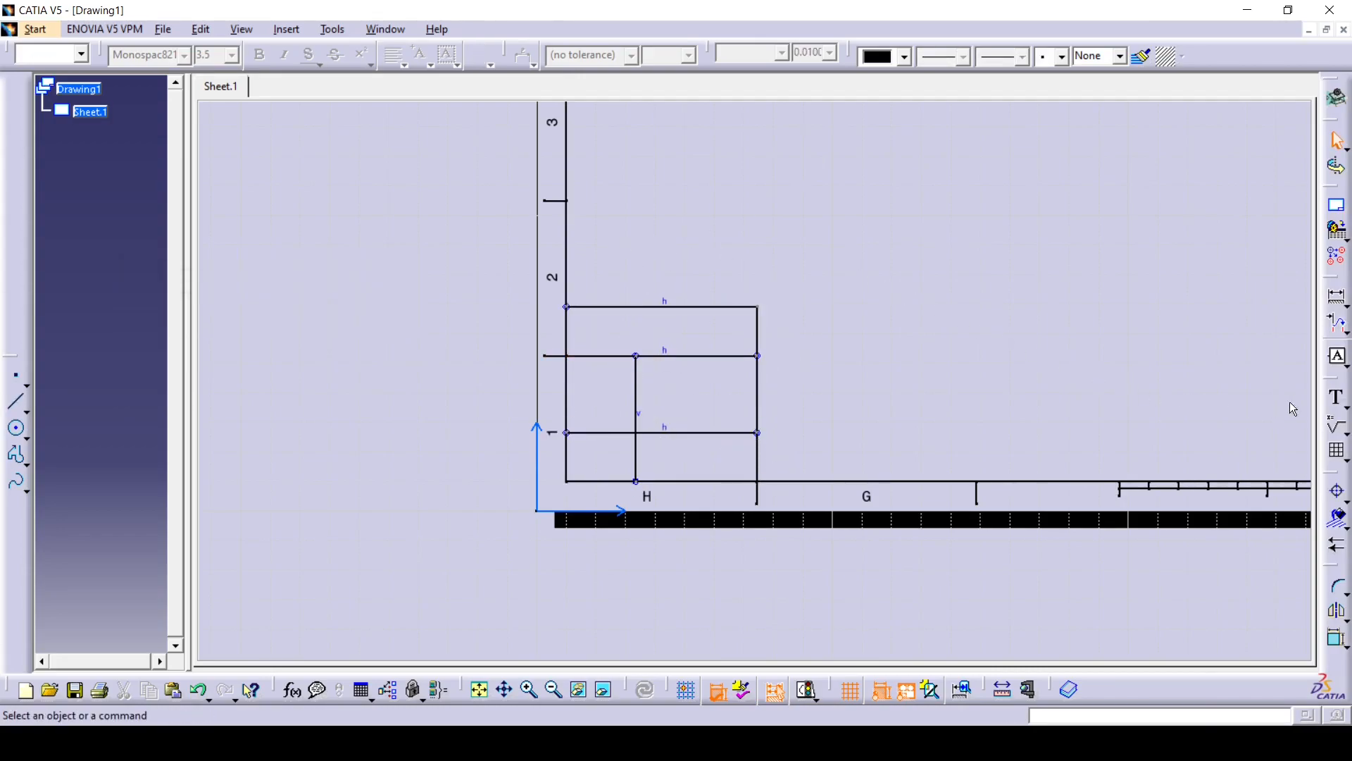
- Fill the table with GENERAL TOLERANCES:, LINEAR AND RADIAL, ANGULAR, the precisions 0.00, 0.0 and 0, and the tolerances ±0.05, ±0.2 and ±0.5
{"action": "right_click", "coordinate": [1336, 399]}
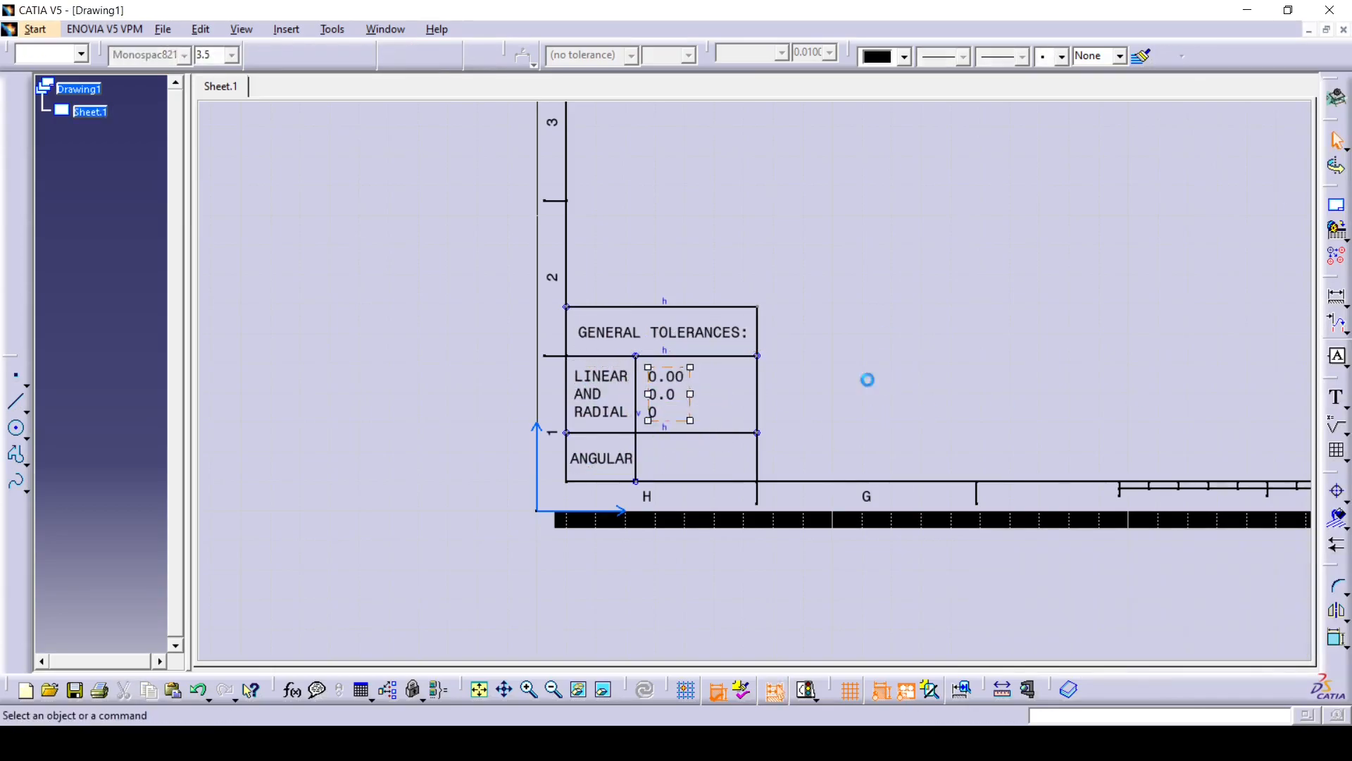
{"action": "left_click", "coordinate": [1336, 397]}
{"action": "left_click", "coordinate": [714, 393]}
{"action": "left_click", "coordinate": [491, 65]}
{"action": "left_click", "coordinate": [520, 209]}
{"action": "type", "text": "0.05"}
{"action": "key", "text": "Return"}
{"action": "left_click", "coordinate": [480, 55]}
{"action": "type", "text": "0.2"}
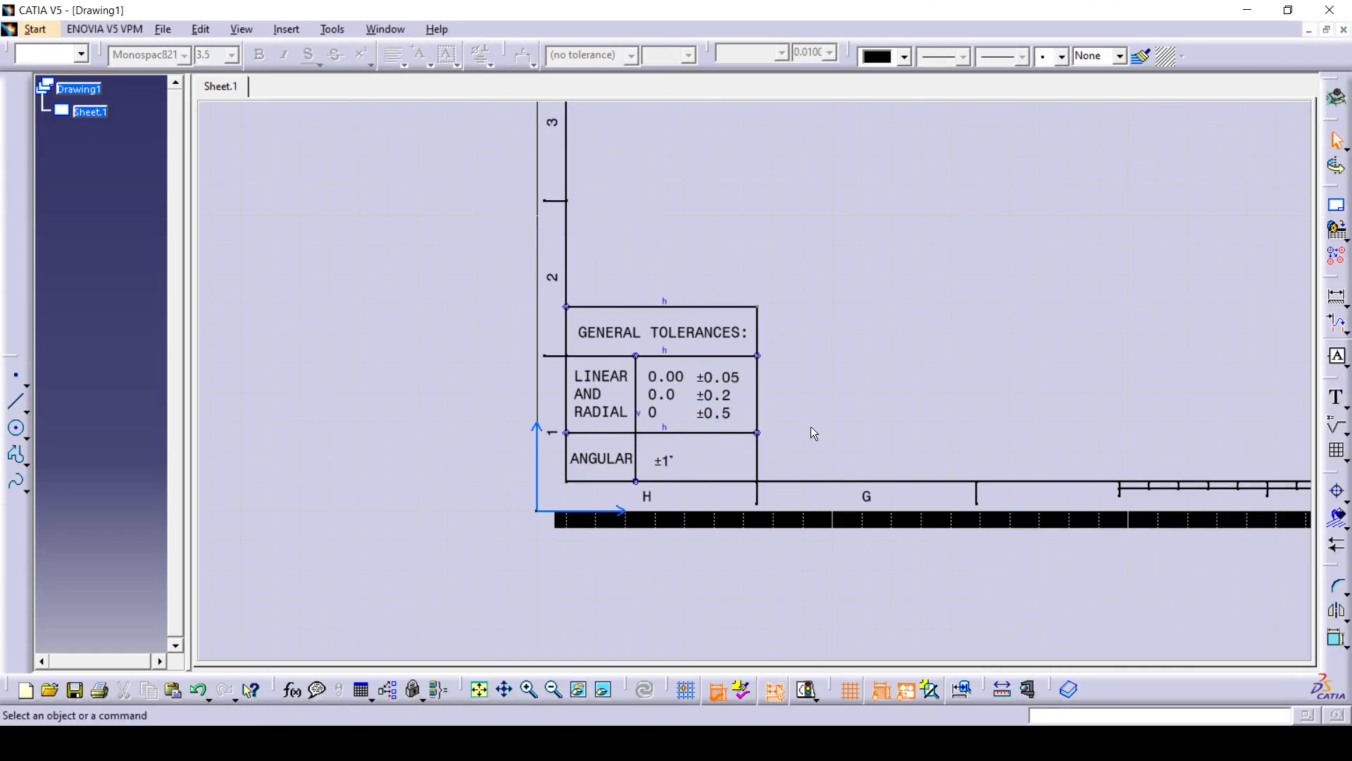
{"action": "middle_click_drag", "start_coordinate": [809, 426], "coordinate": [803, 431], "text": "ctrl"}
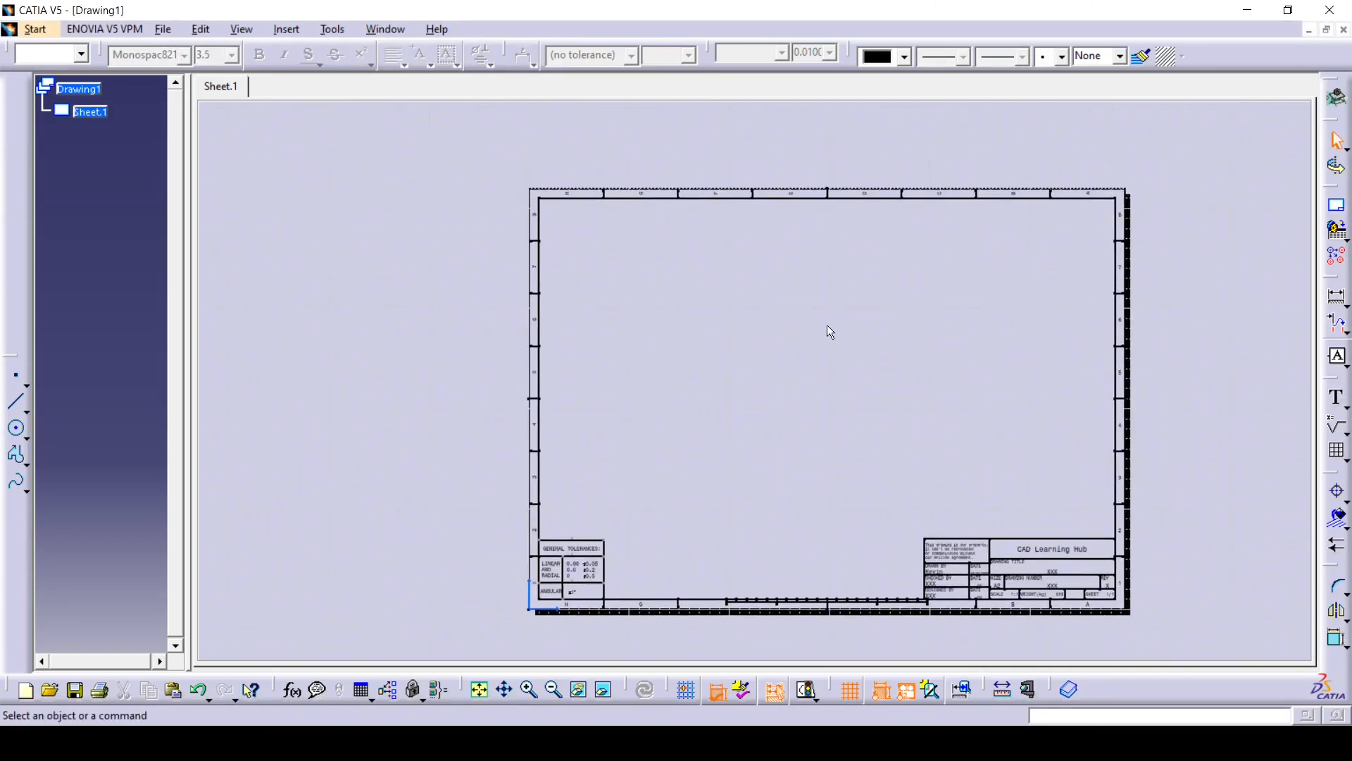
- Return Drawing1 to its working views and save it as CADLearningHub Template, a CATDrawing, in the Templates Drawings folder
{"action": "mouse_move", "coordinate": [844, 384]}
{"action": "middle_mouse_down"}
{"action": "mouse_move", "coordinate": [836, 408]}
{"action": "mouse_move", "coordinate": [811, 407]}
{"action": "middle_mouse_up"}
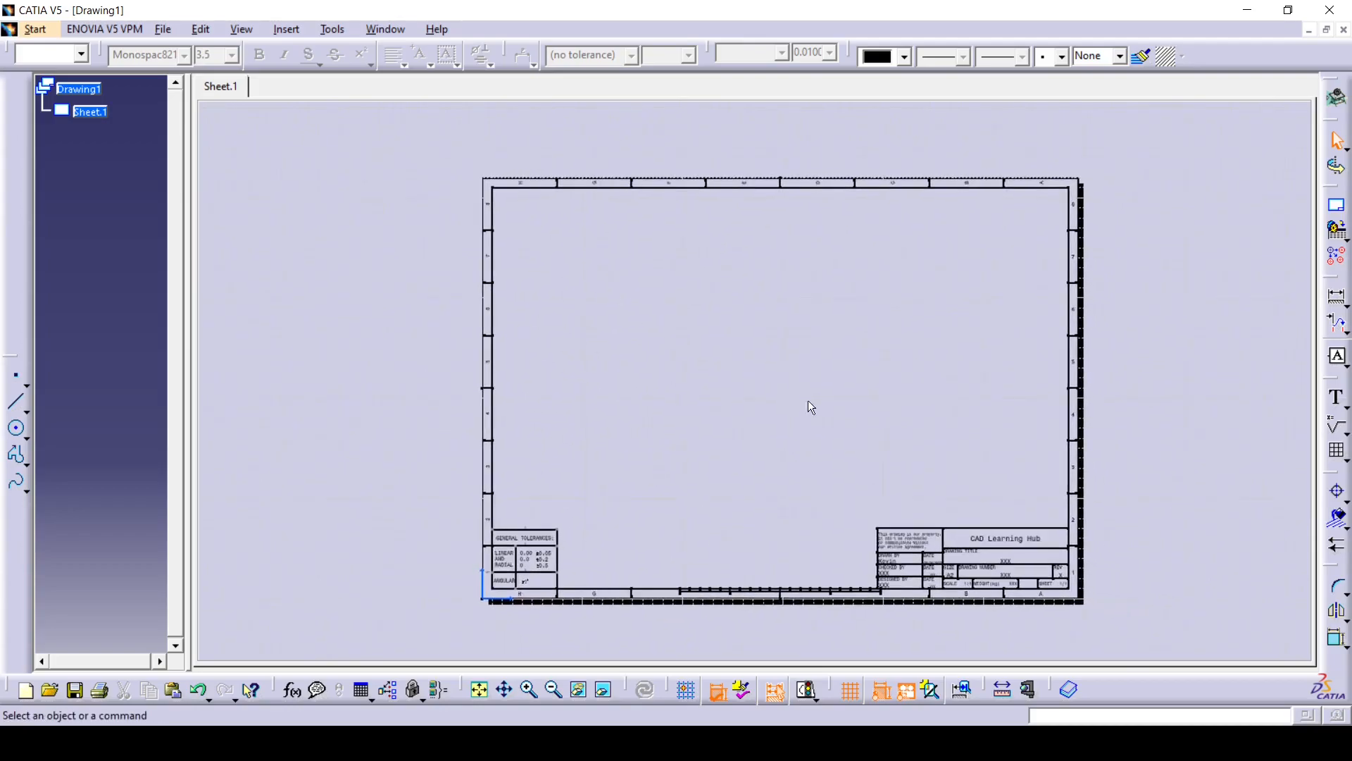
{"action": "left_click", "coordinate": [201, 29]}
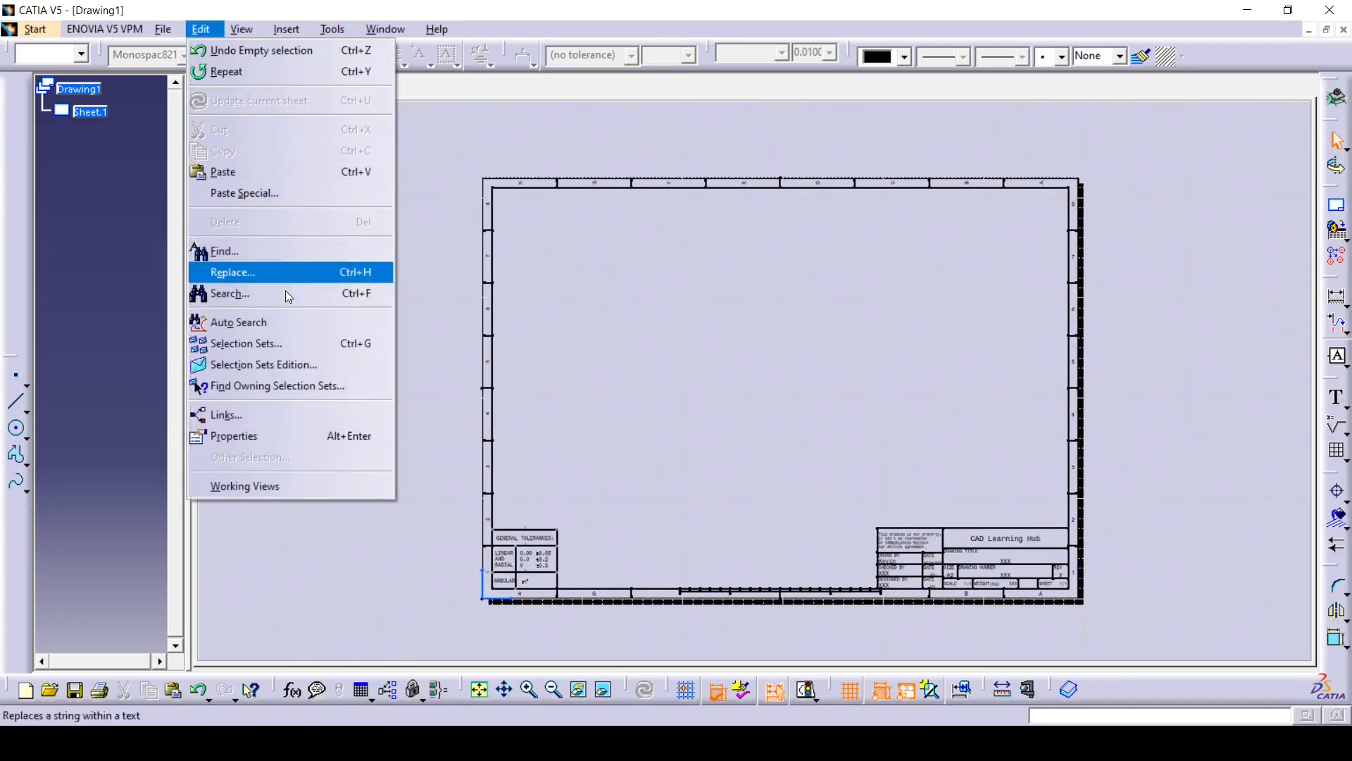
{"action": "left_click", "coordinate": [245, 486]}
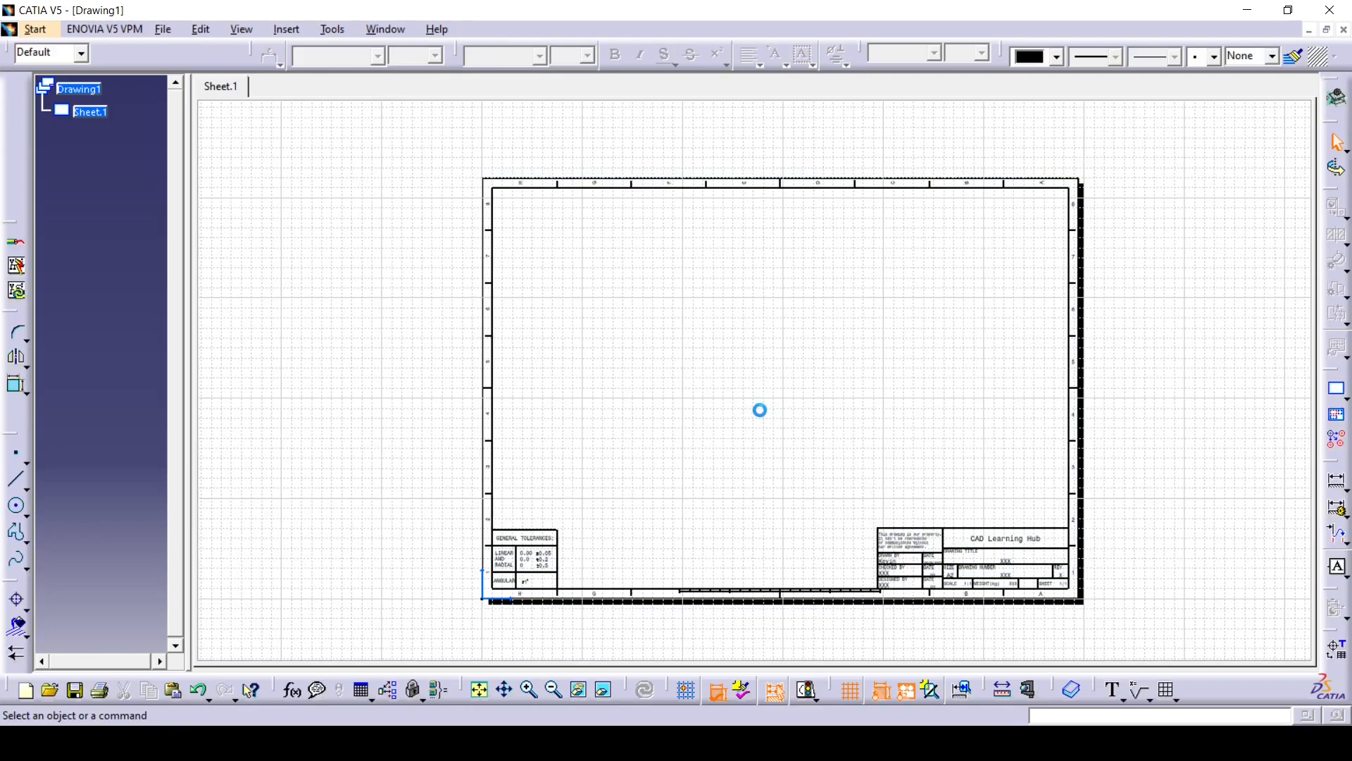
{"action": "left_click", "coordinate": [163, 29]}
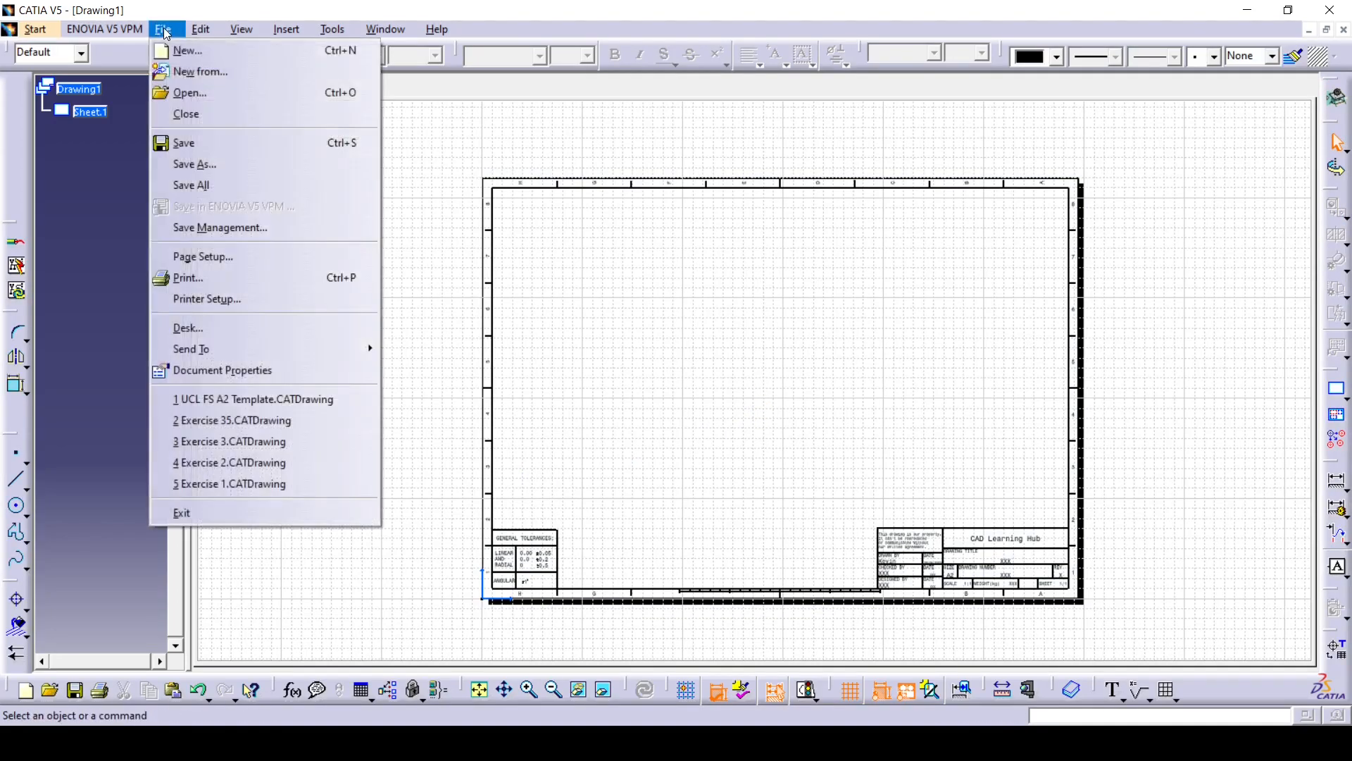
{"action": "left_click", "coordinate": [201, 142]}
{"action": "type", "text": "CADLearningHub Template"}
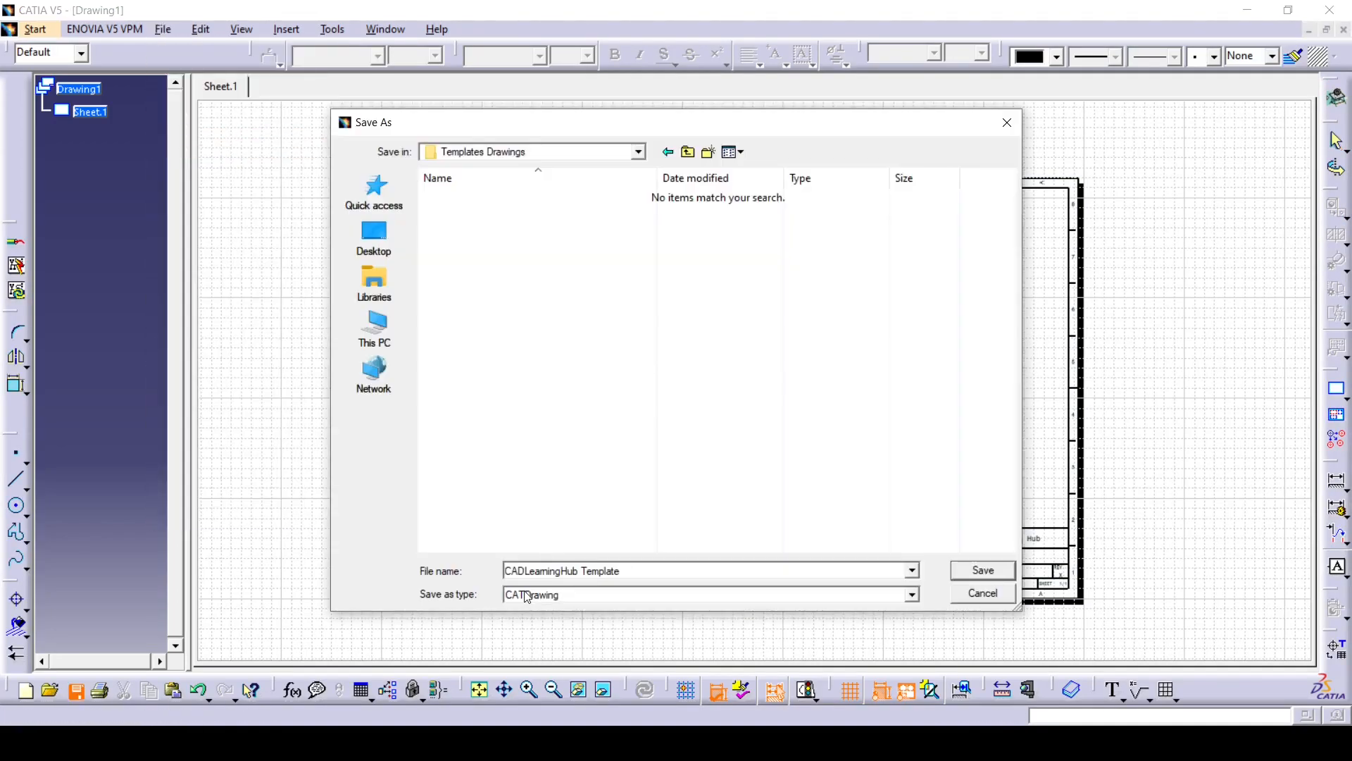
{"action": "left_click", "coordinate": [982, 577]}
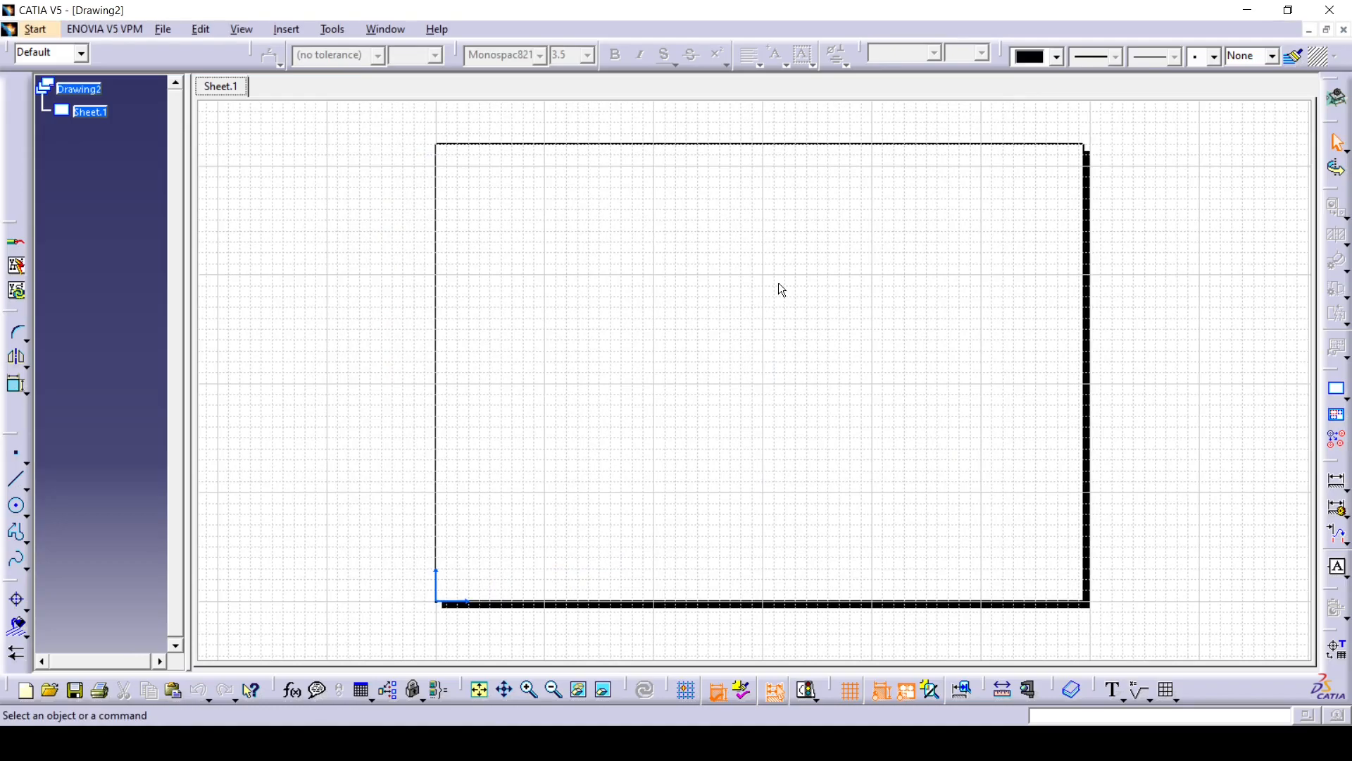
- In the page setup of the blank Drawing2, insert the background view from CADLearningHub Template and apply it to the current sheet
{"action": "left_click", "coordinate": [163, 29]}
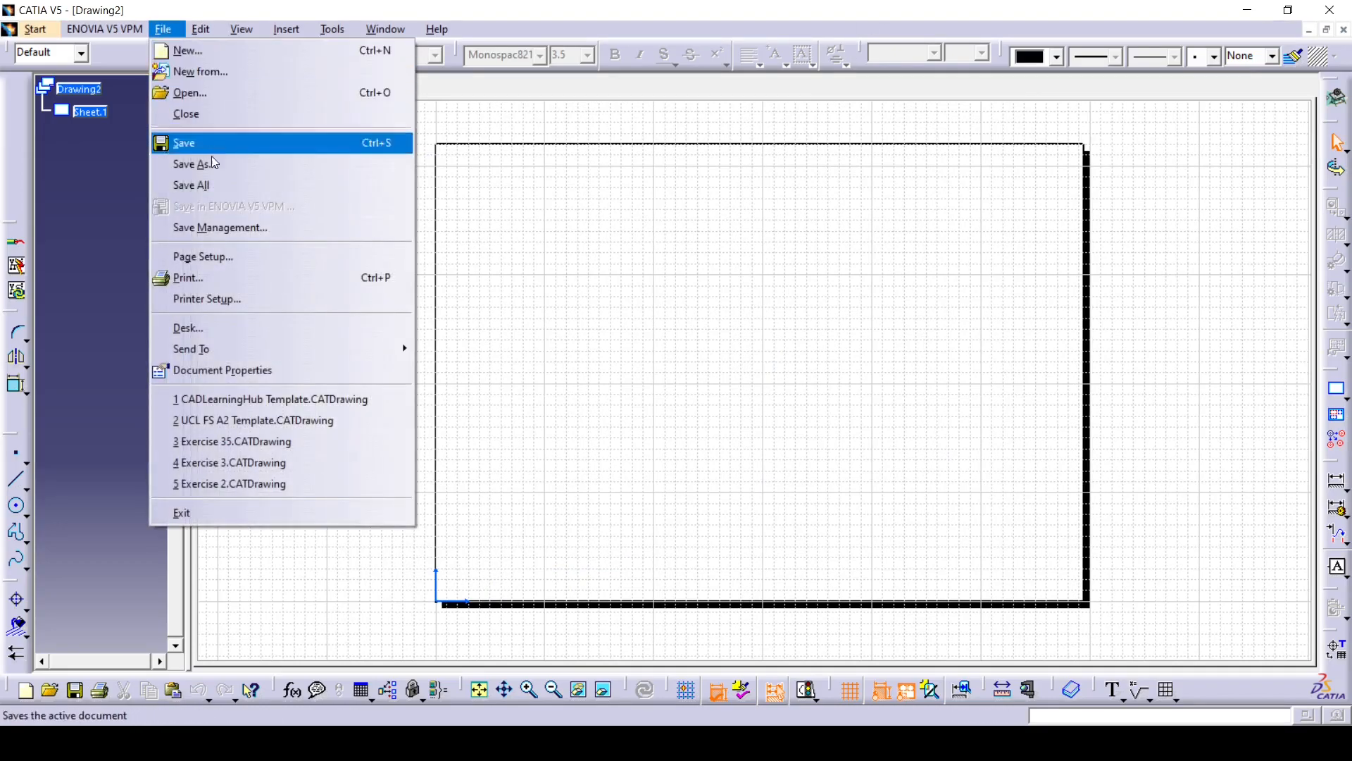
{"action": "left_click", "coordinate": [212, 256]}
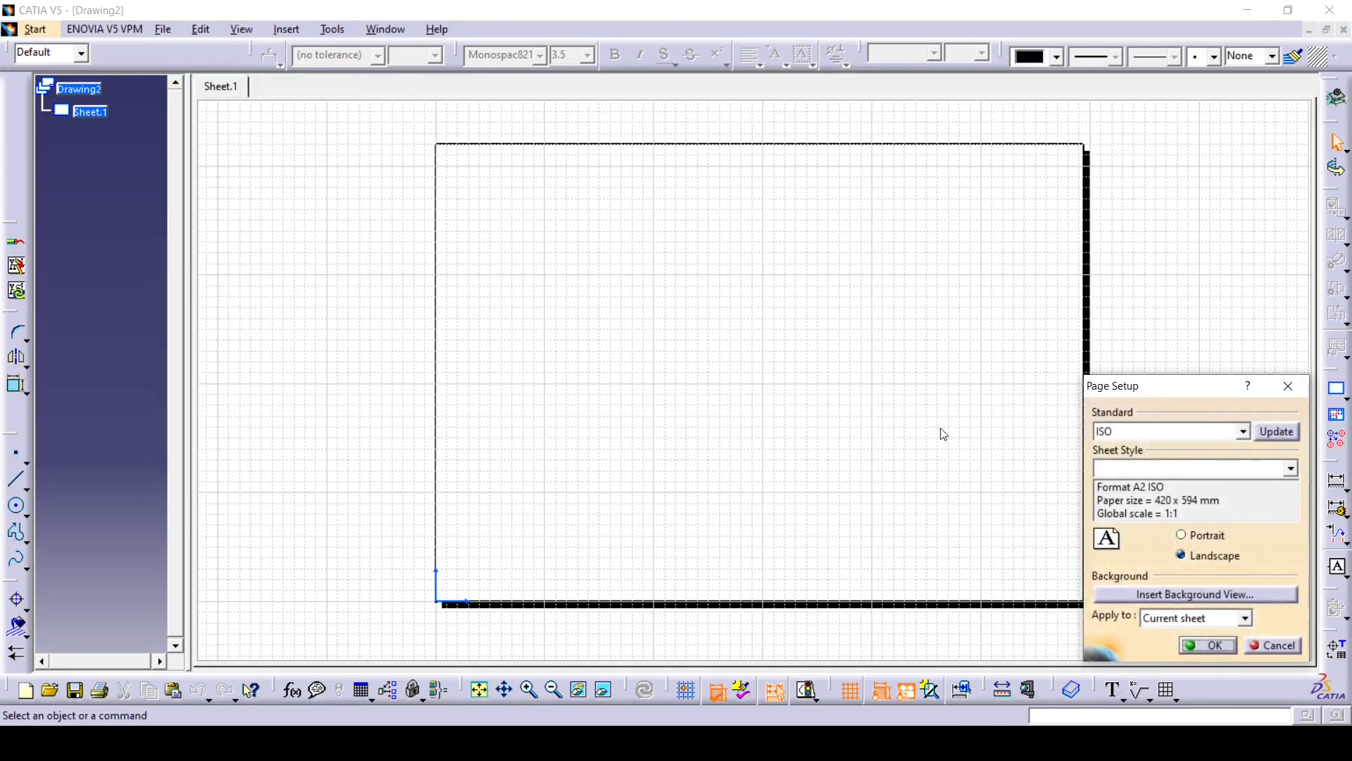
{"action": "left_click", "coordinate": [1218, 595]}
{"action": "left_click", "coordinate": [971, 470]}
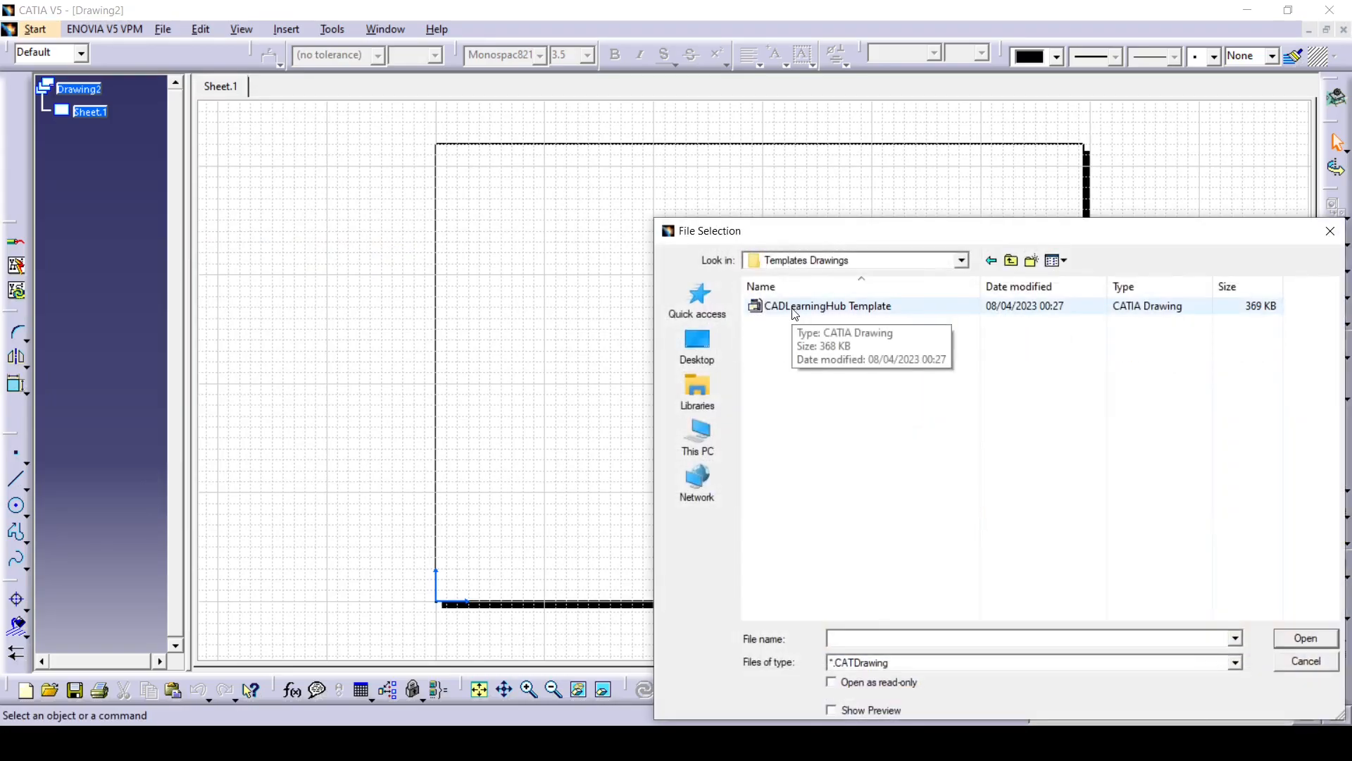
{"action": "left_click", "coordinate": [798, 312]}
{"action": "left_click", "coordinate": [1308, 638]}
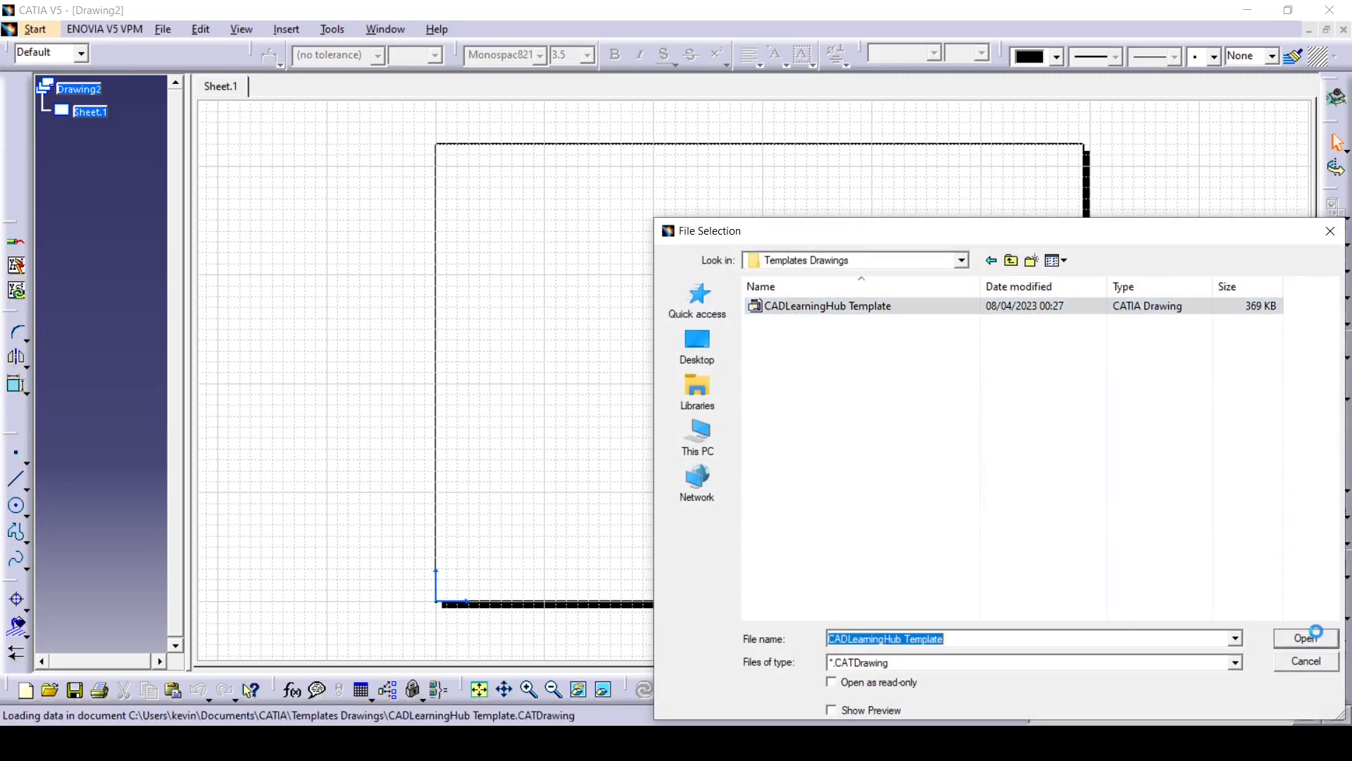
{"action": "left_click", "coordinate": [1207, 645]}
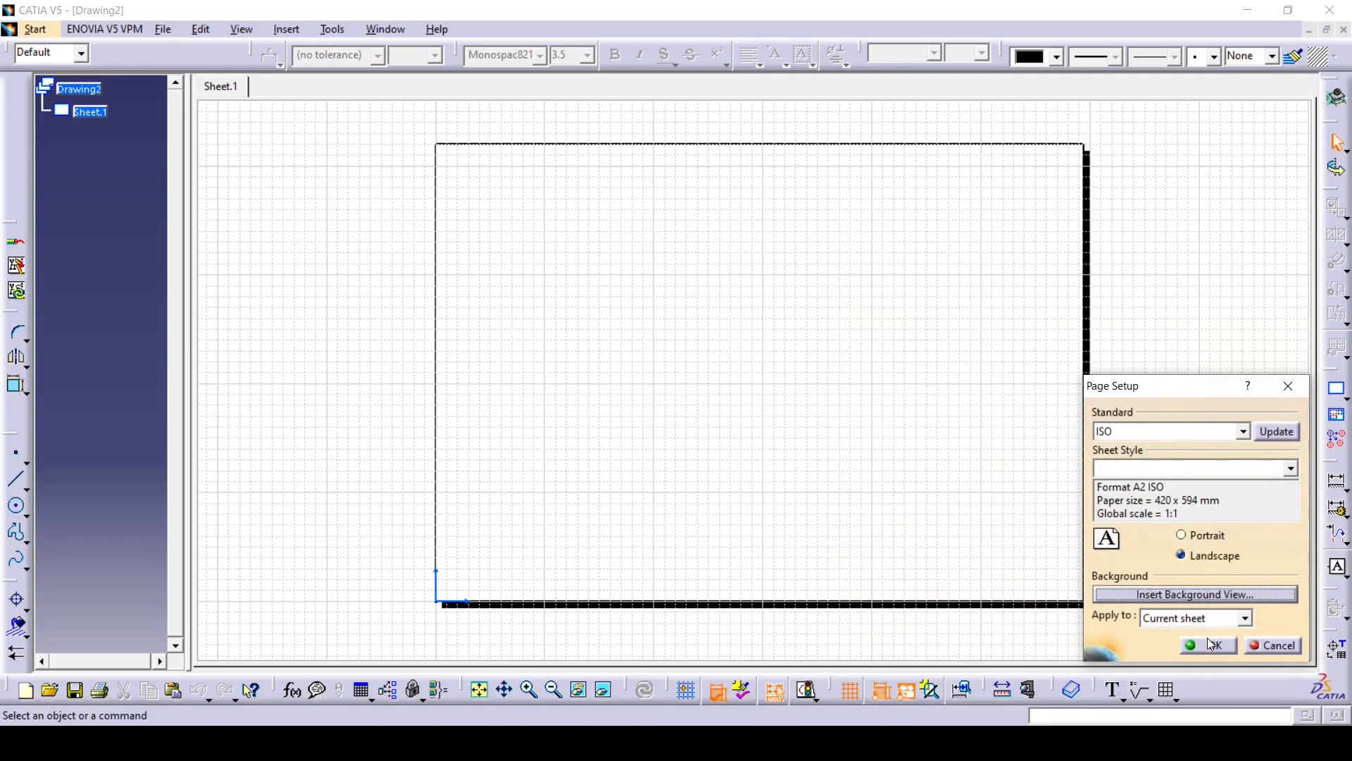
{"action": "left_click", "coordinate": [1208, 644]}
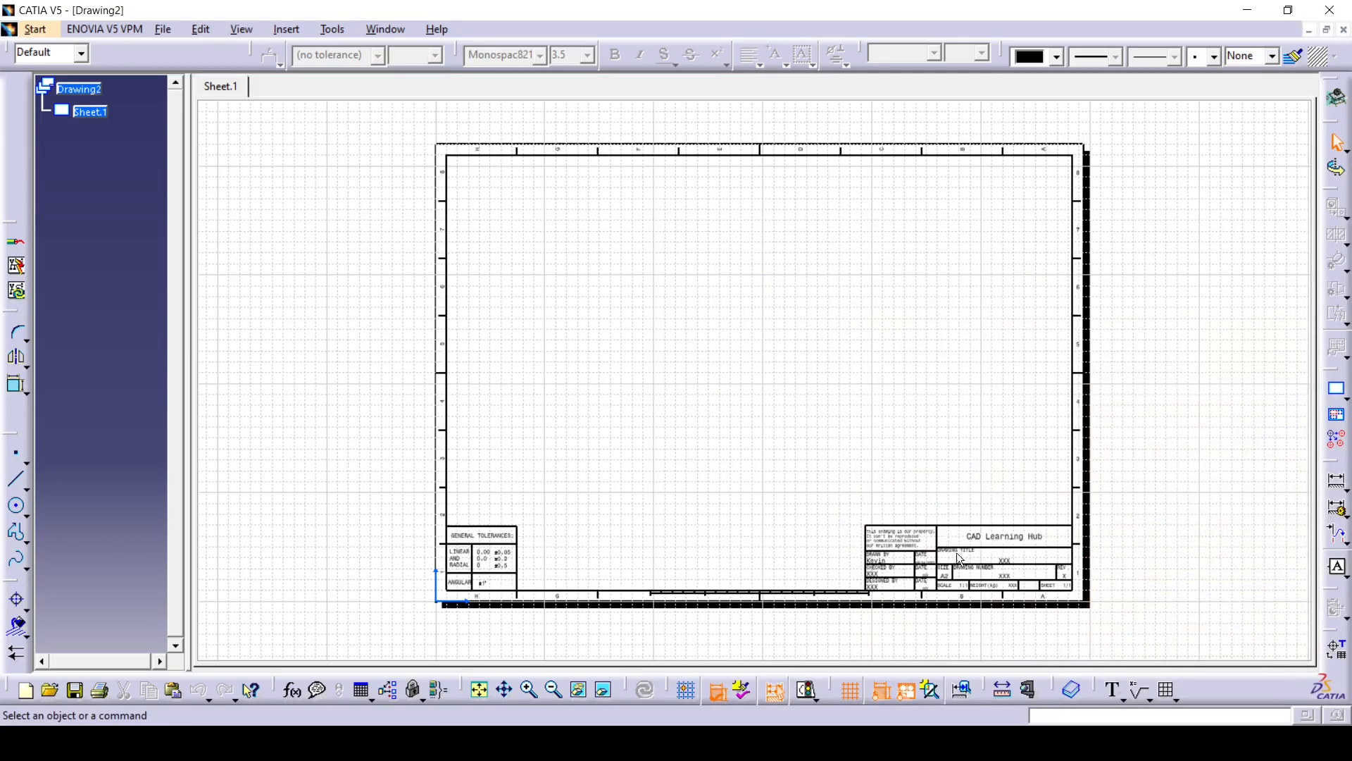
- Switch Drawing2 to its sheet background for editing
{"action": "left_click", "coordinate": [201, 29]}
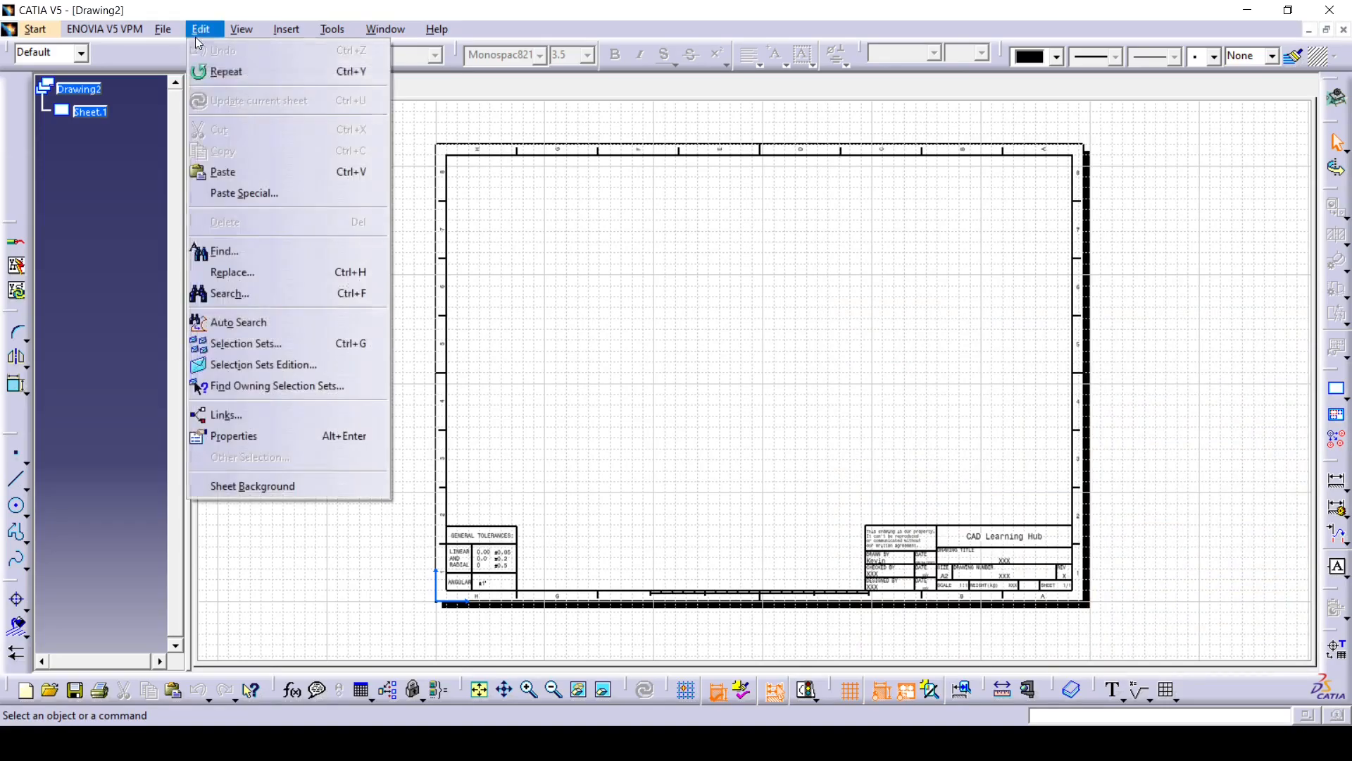
{"action": "left_click", "coordinate": [247, 484]}
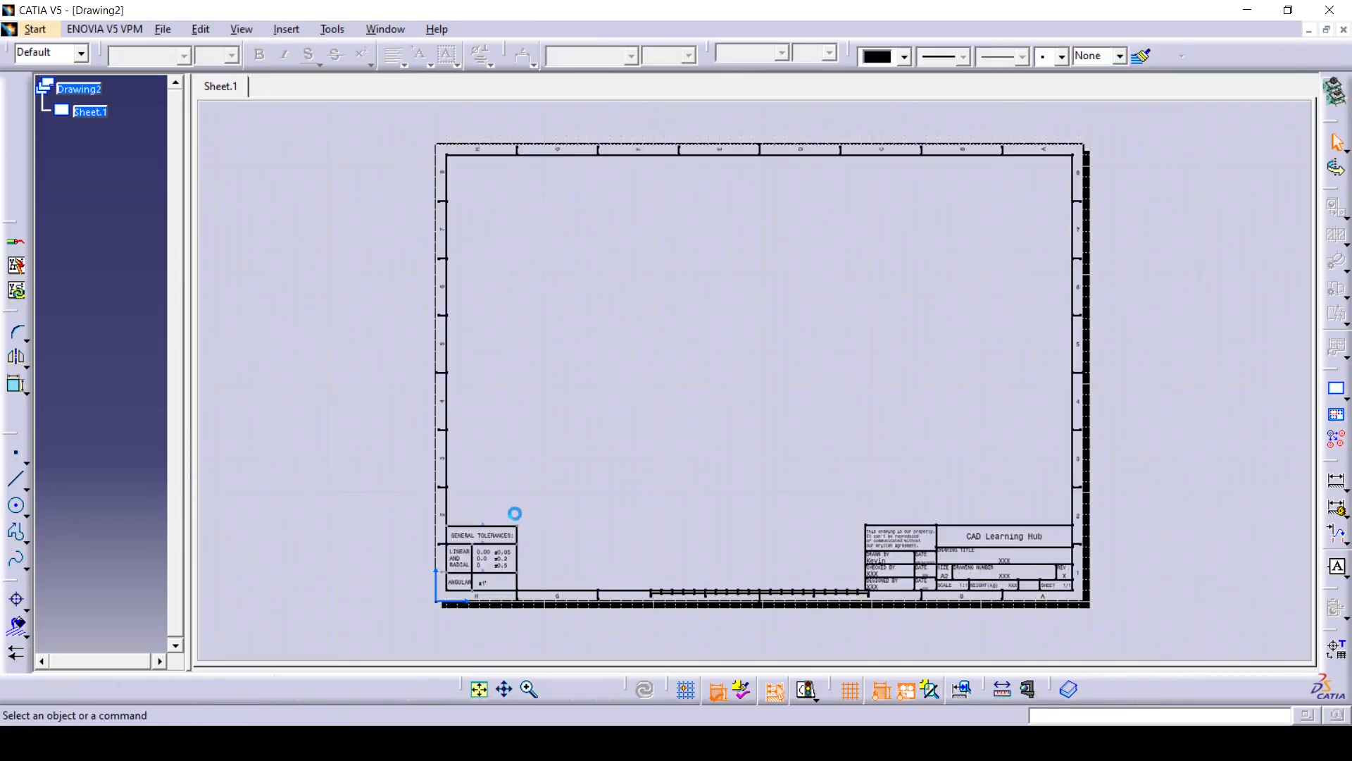